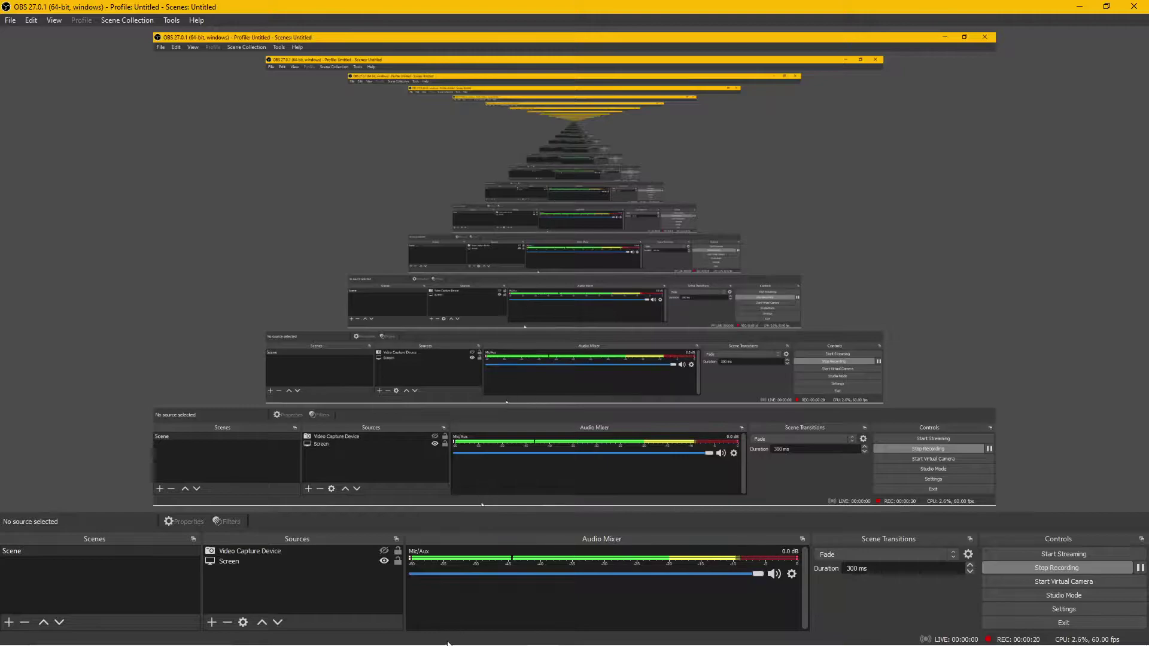
Bring the Premiere Pro project forward, then switch to the Google Drive window in Chrome
{"action": "mouse_move", "coordinate": [366, 634]}
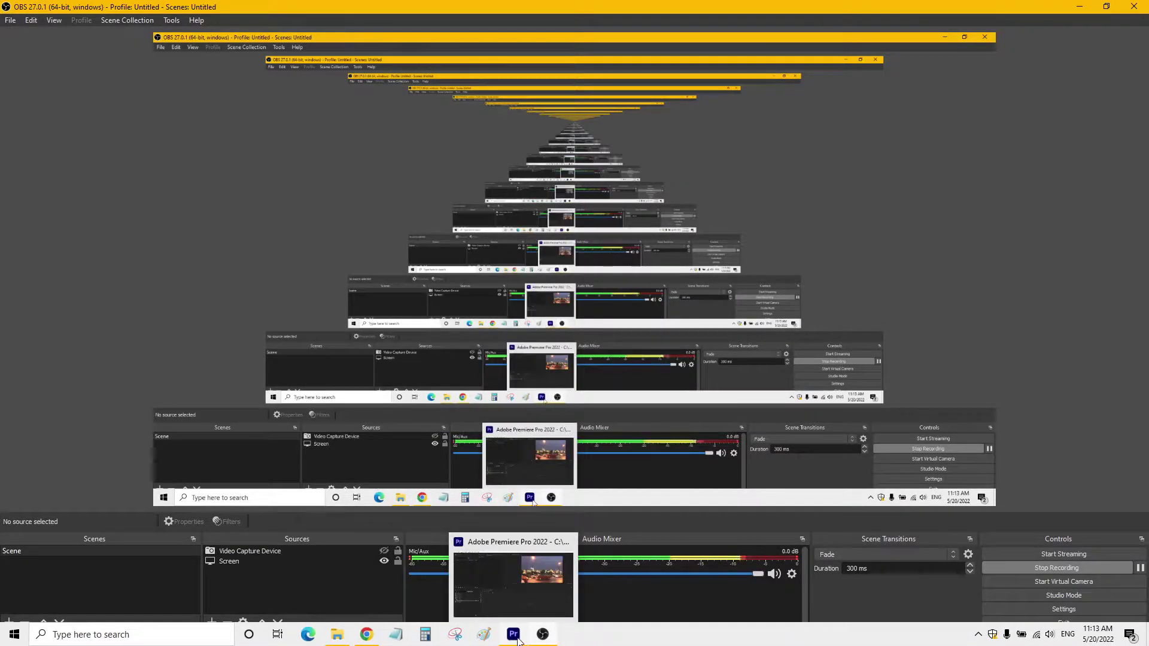
{"action": "left_click", "coordinate": [517, 638]}
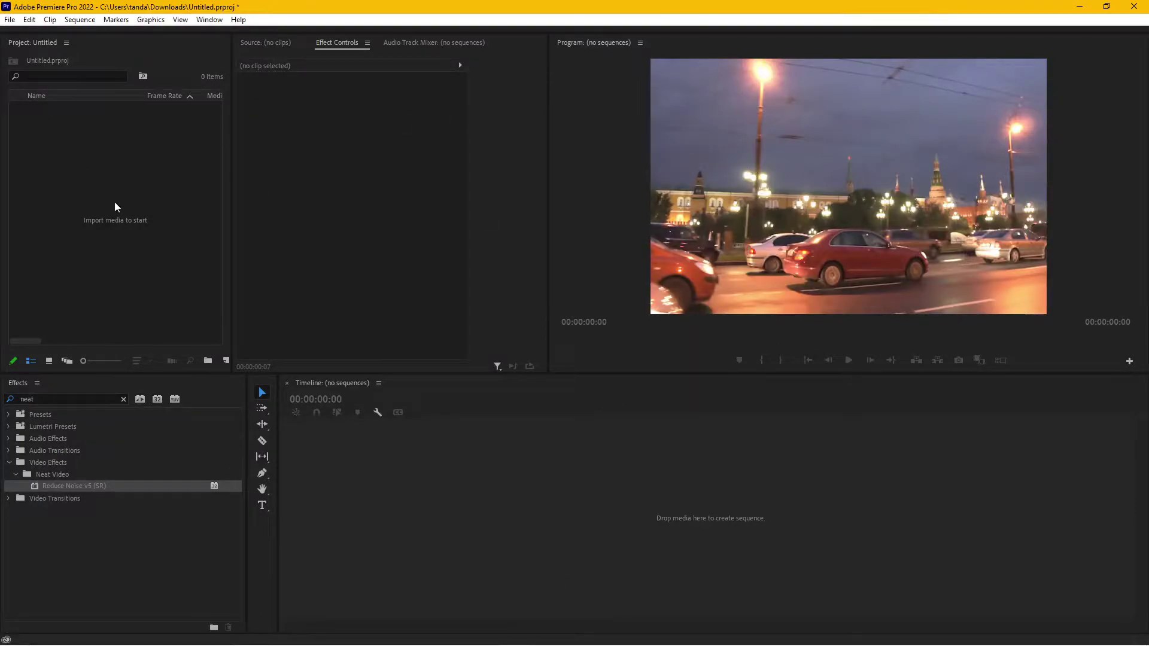
{"action": "mouse_move", "coordinate": [364, 640]}
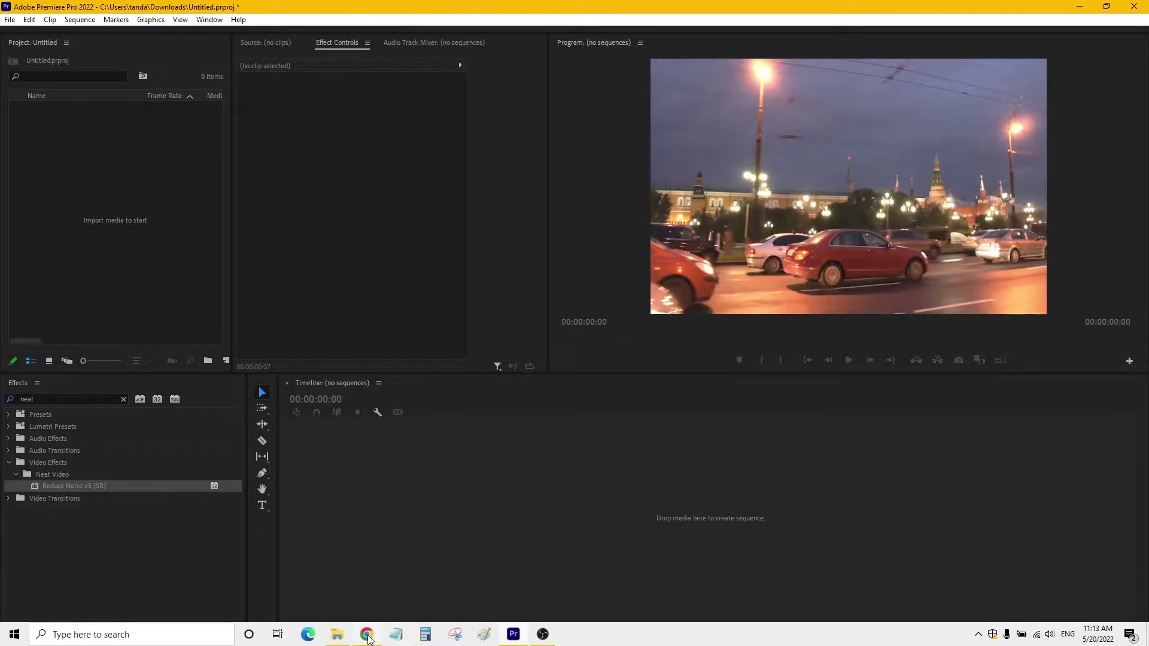
{"action": "left_click", "coordinate": [367, 636]}
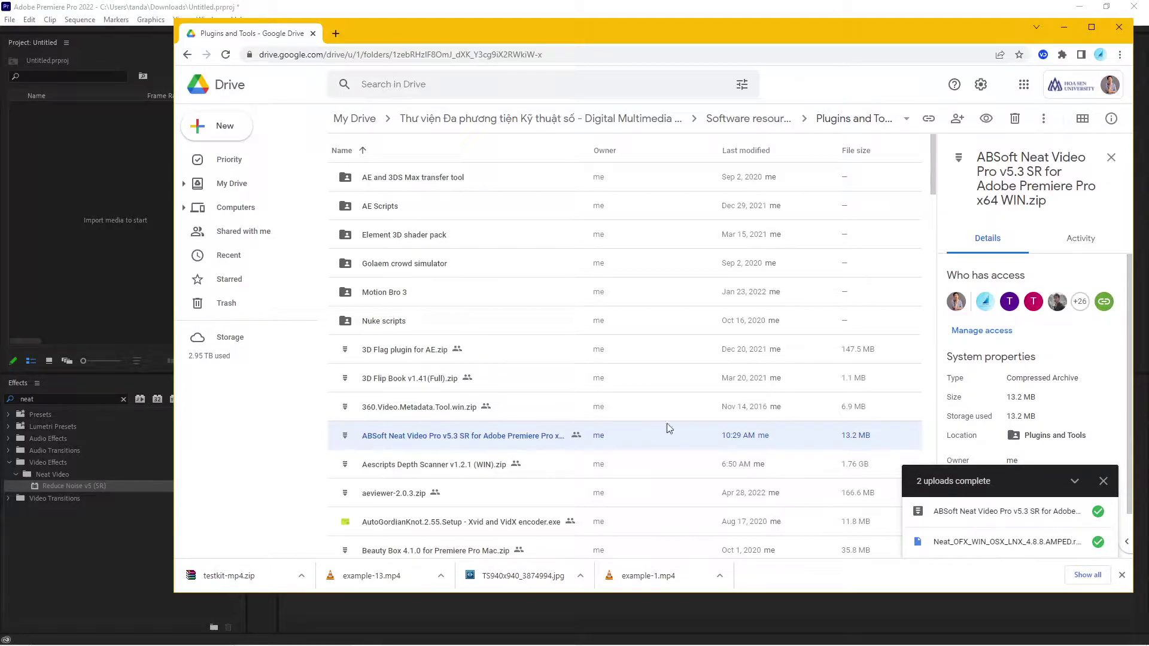
Open the extracted ABSoft Neat Video folder inside Downloads
{"action": "mouse_move", "coordinate": [410, 643]}
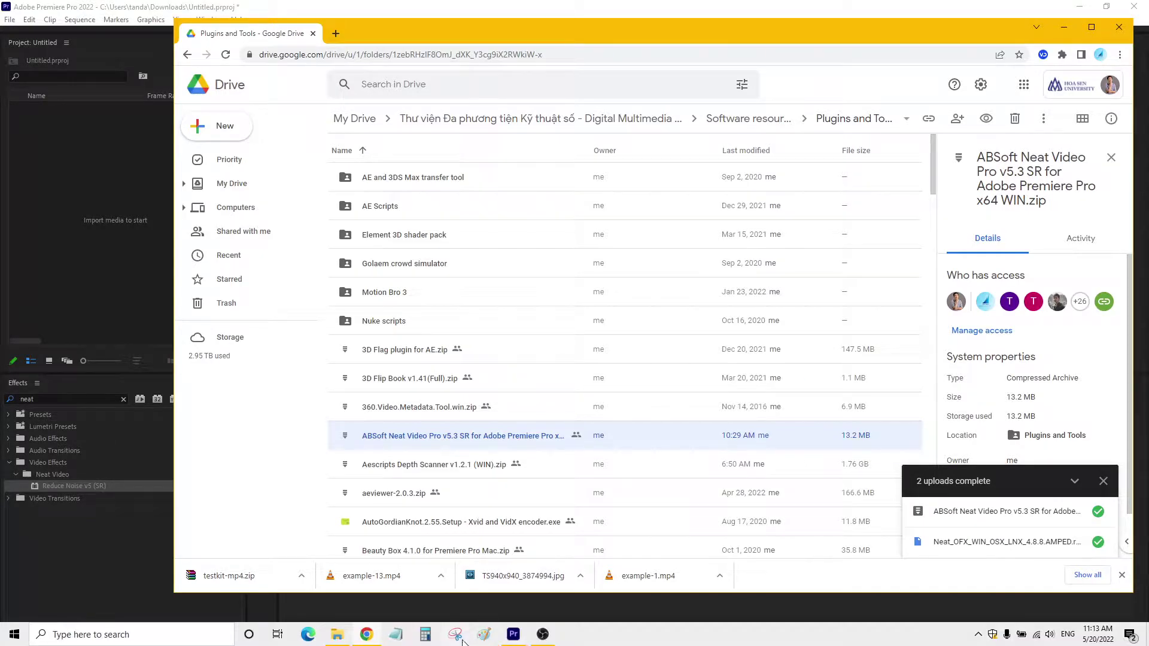
{"action": "left_click", "coordinate": [337, 634]}
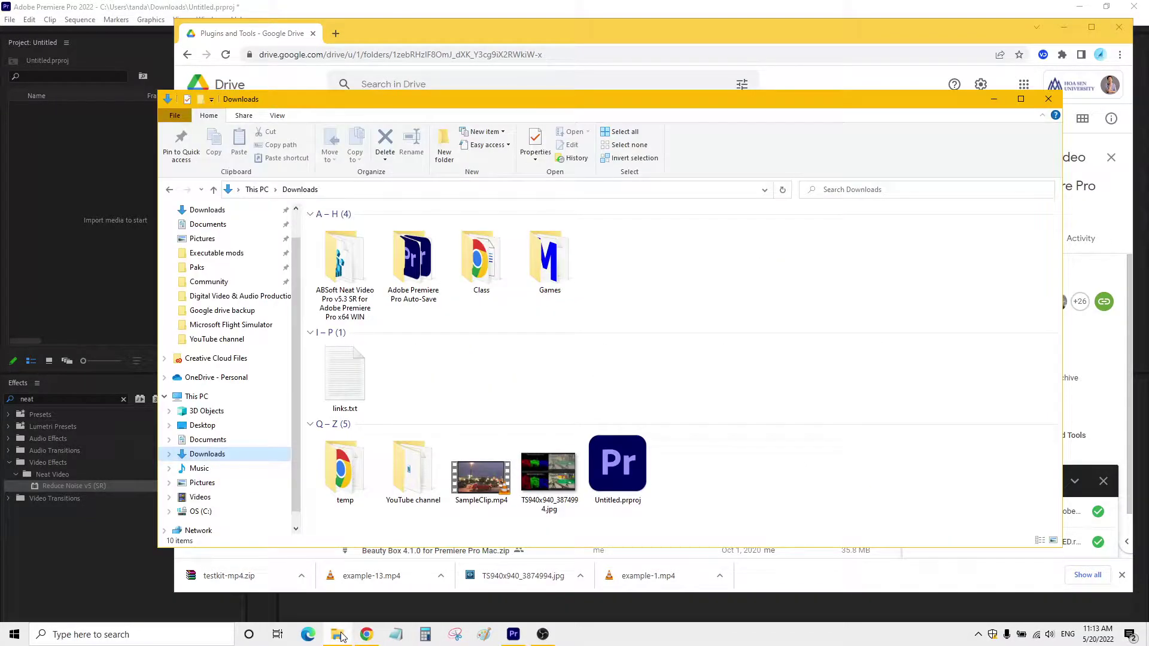
{"action": "left_click", "coordinate": [345, 255]}
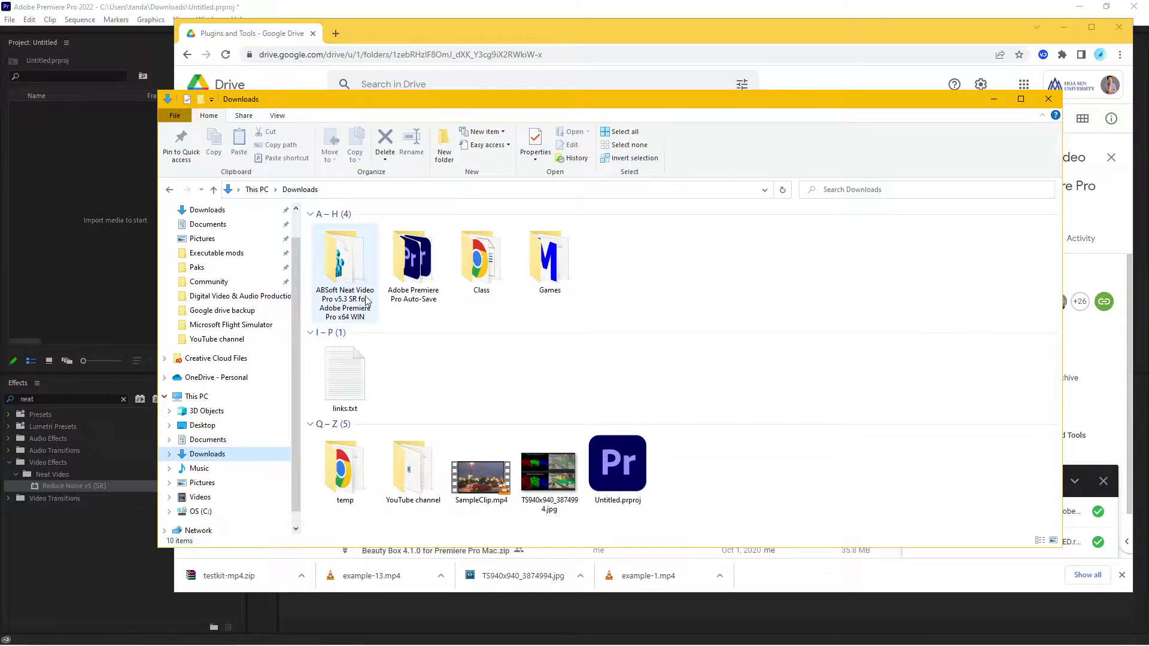
{"action": "double_click", "coordinate": [346, 252]}
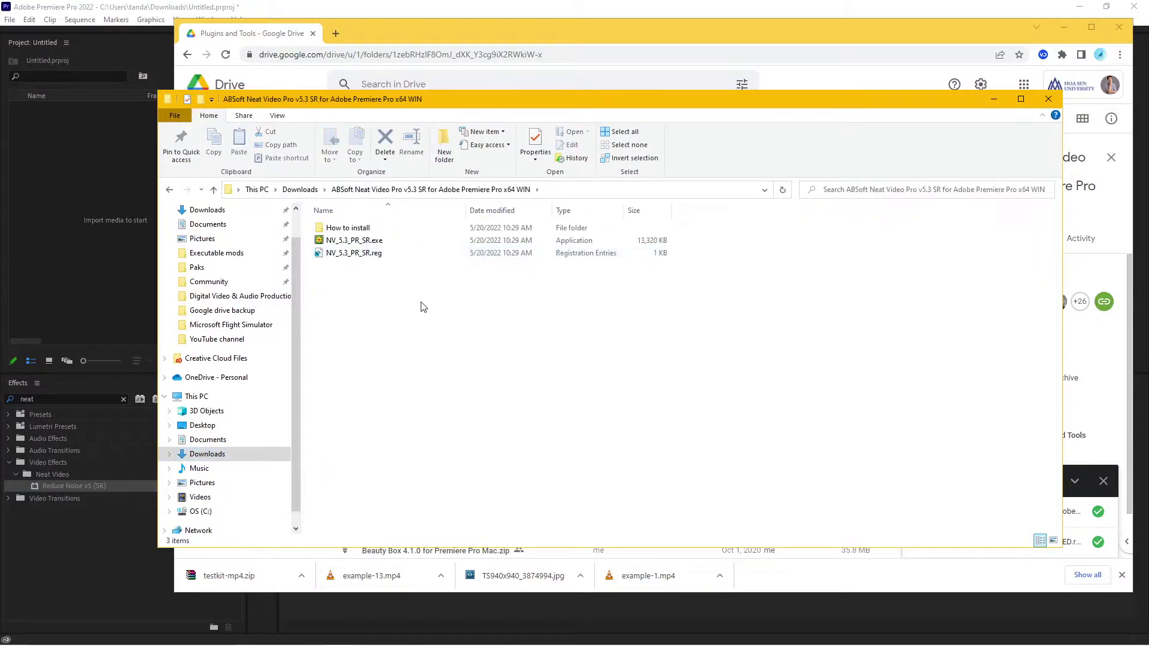
Merge NV_5.3_PR_SR.reg into the Windows registry and go back to Downloads
{"action": "left_click", "coordinate": [344, 242]}
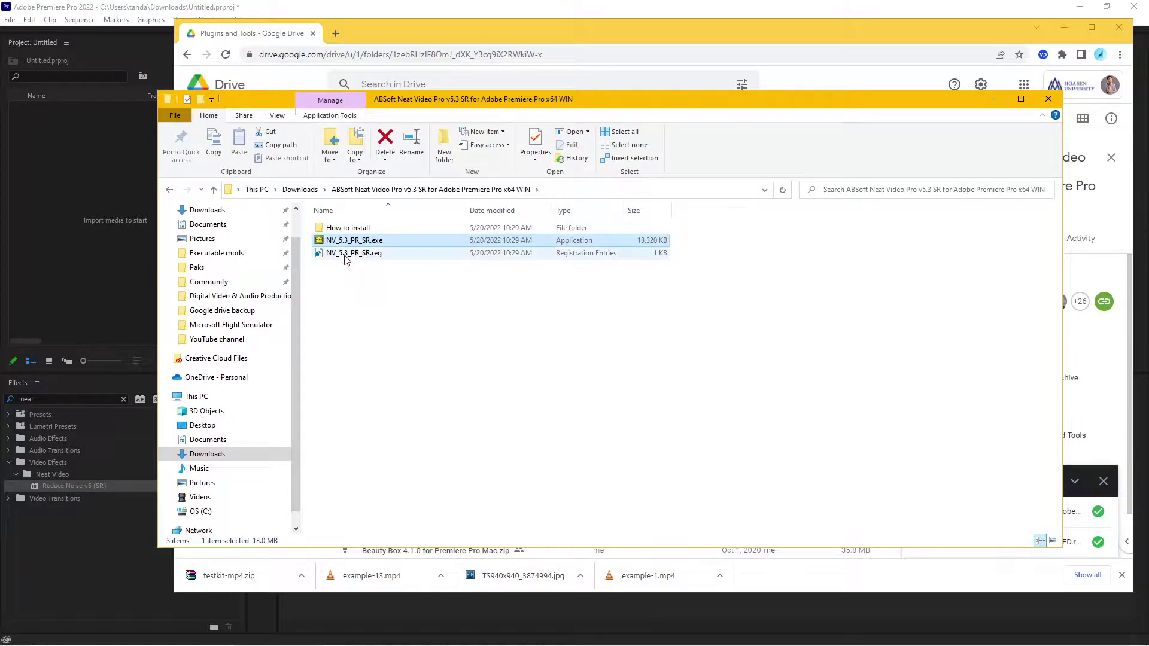
{"action": "left_click", "coordinate": [349, 254]}
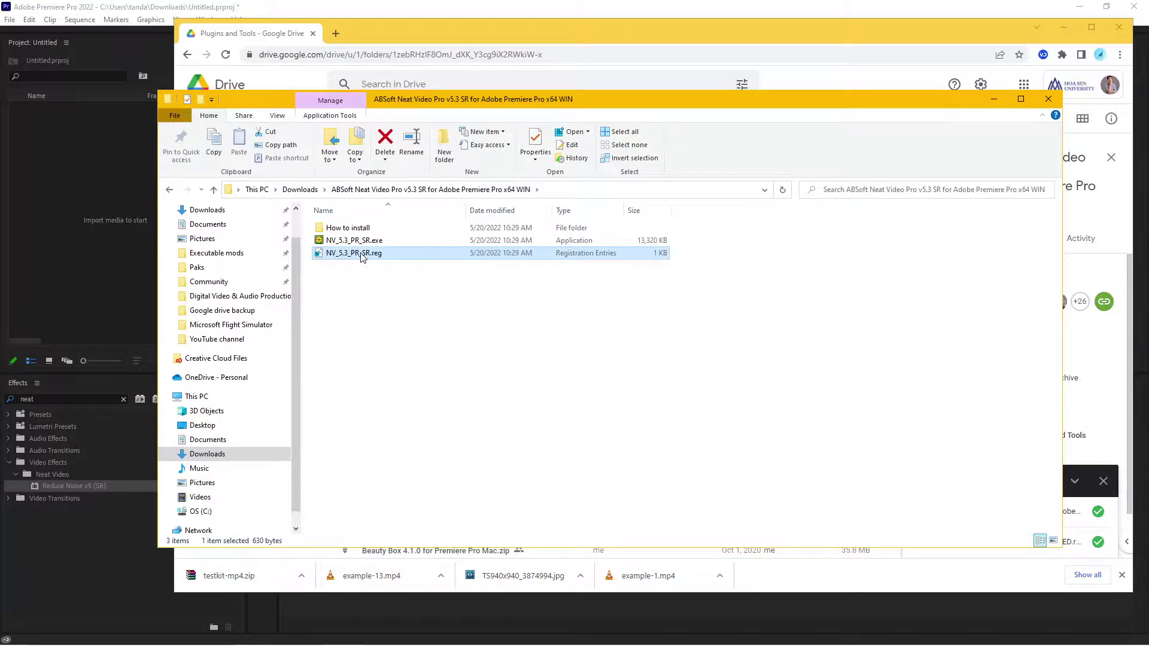
{"action": "right_click", "coordinate": [360, 254]}
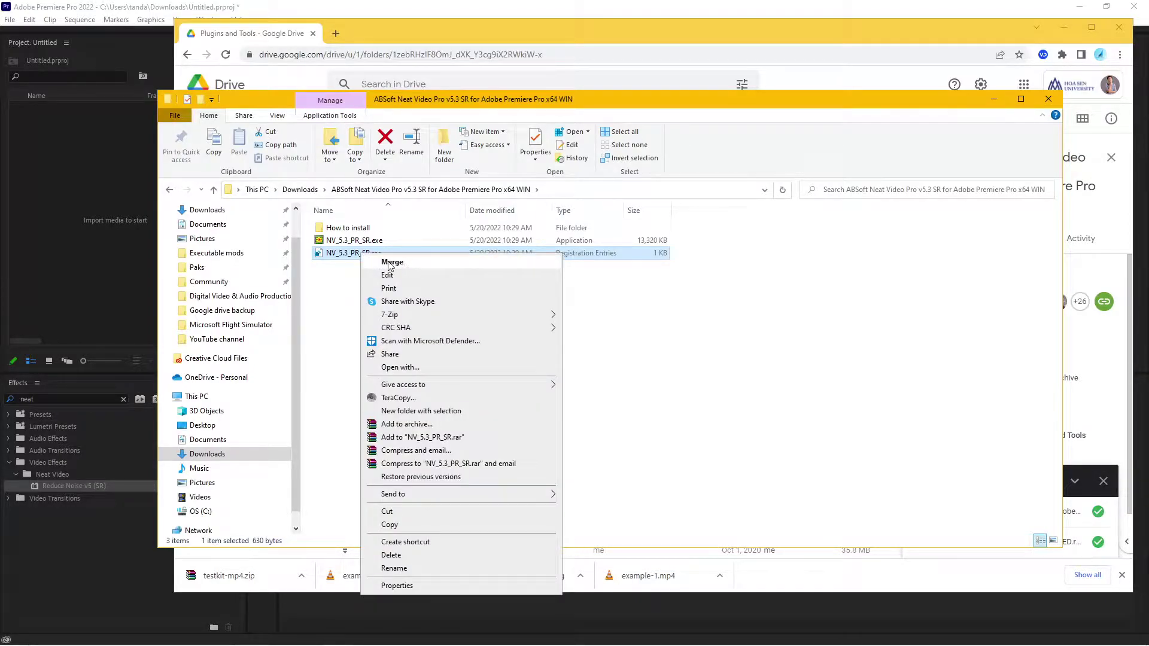
{"action": "left_click", "coordinate": [327, 296]}
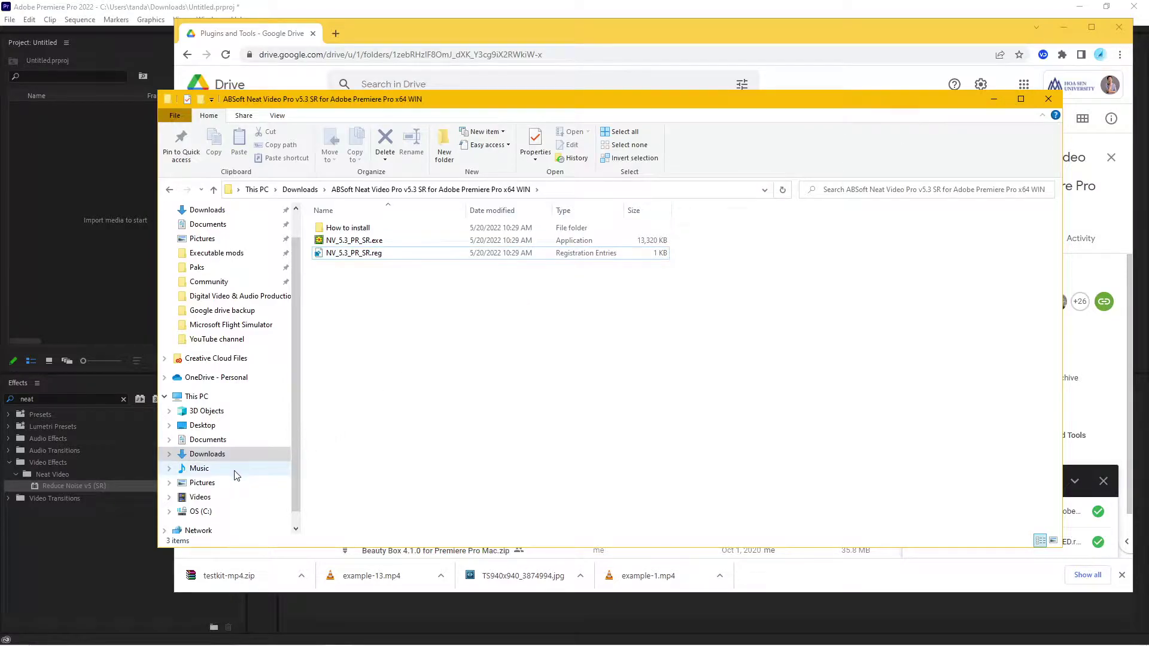
{"action": "left_click", "coordinate": [226, 457]}
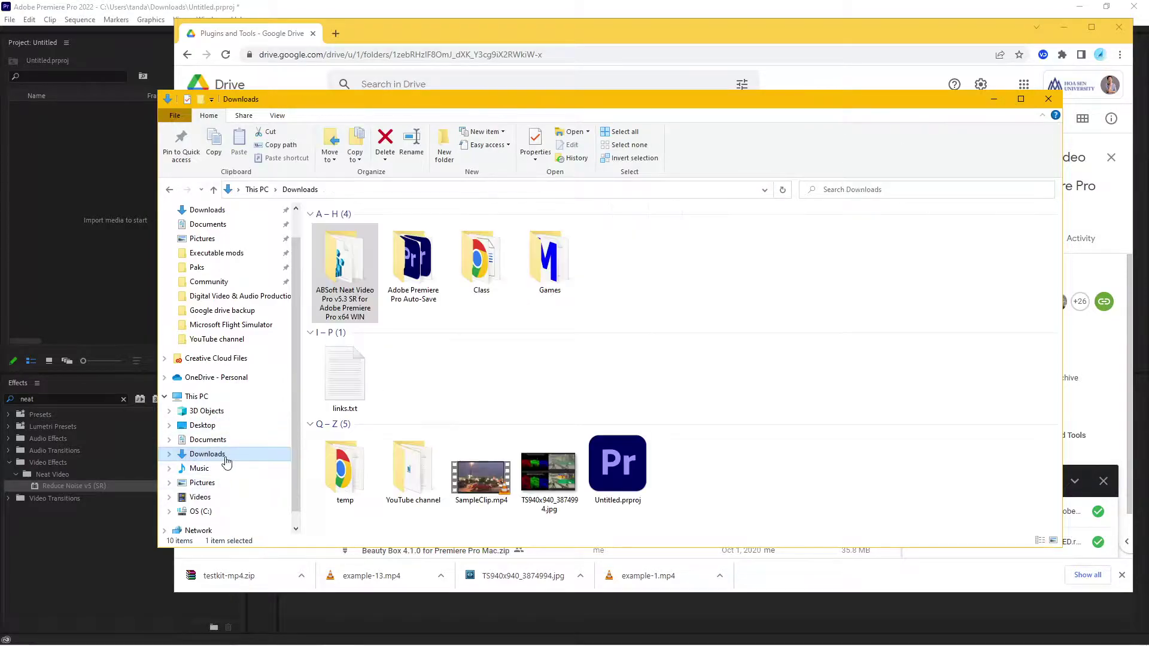
Import SampleClip.mp4 into the Premiere Pro project
{"action": "left_click", "coordinate": [35, 567]}
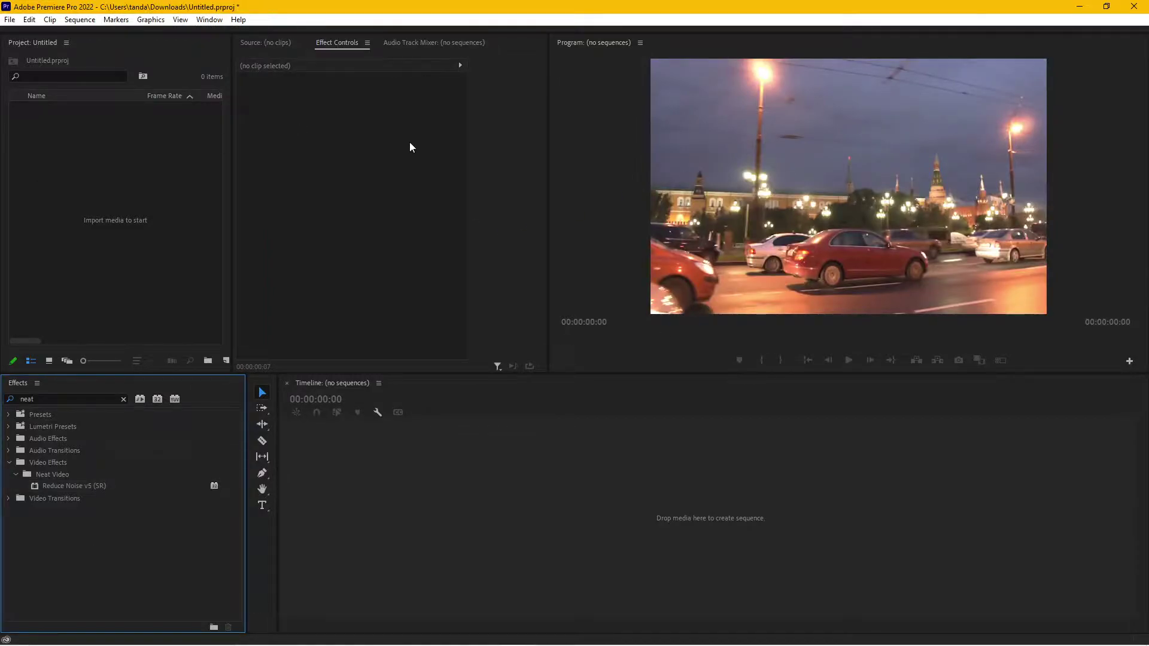
{"action": "double_click", "coordinate": [80, 222]}
{"action": "scroll", "coordinate": [233, 237], "scroll_direction": "down", "scroll_amount": 3}
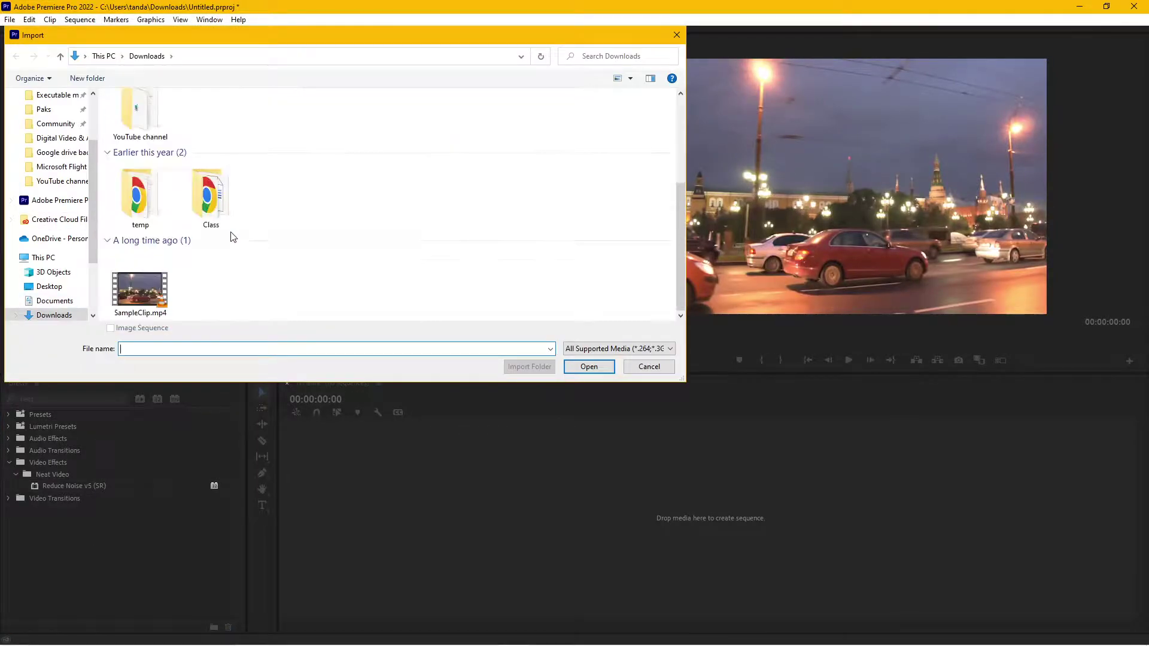
{"action": "double_click", "coordinate": [123, 299]}
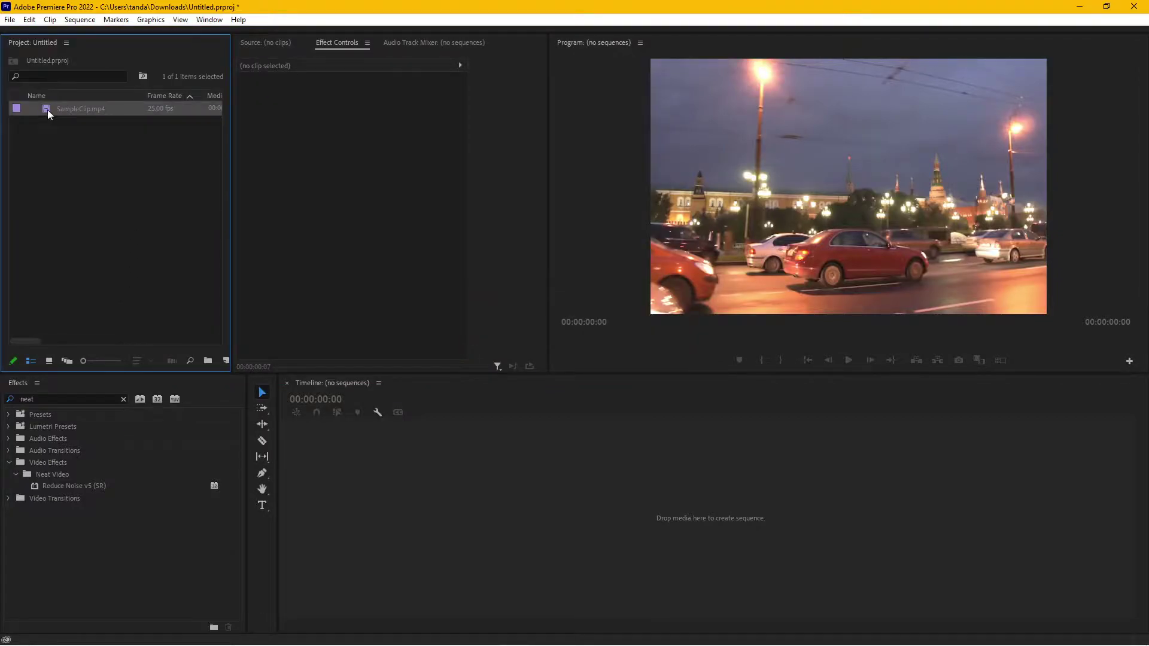
Play SampleClip.mp4 several times in the maximized Source monitor, then restore the panel layout
{"action": "double_click", "coordinate": [48, 109]}
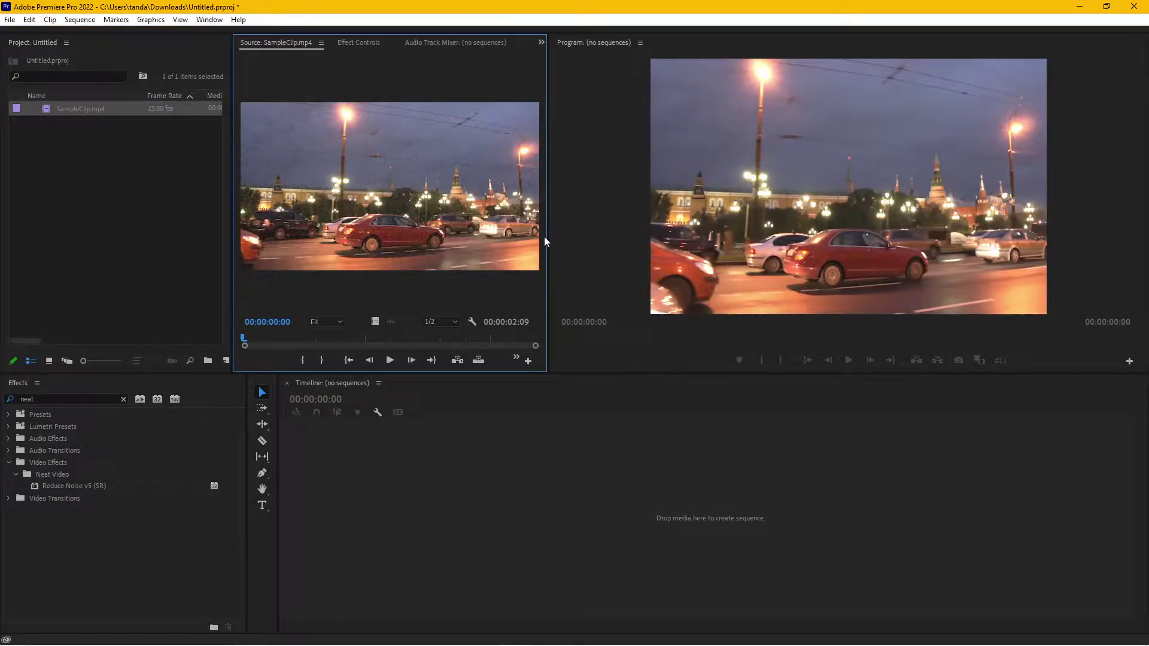
{"action": "left_click_drag", "start_coordinate": [547, 238], "coordinate": [780, 239]}
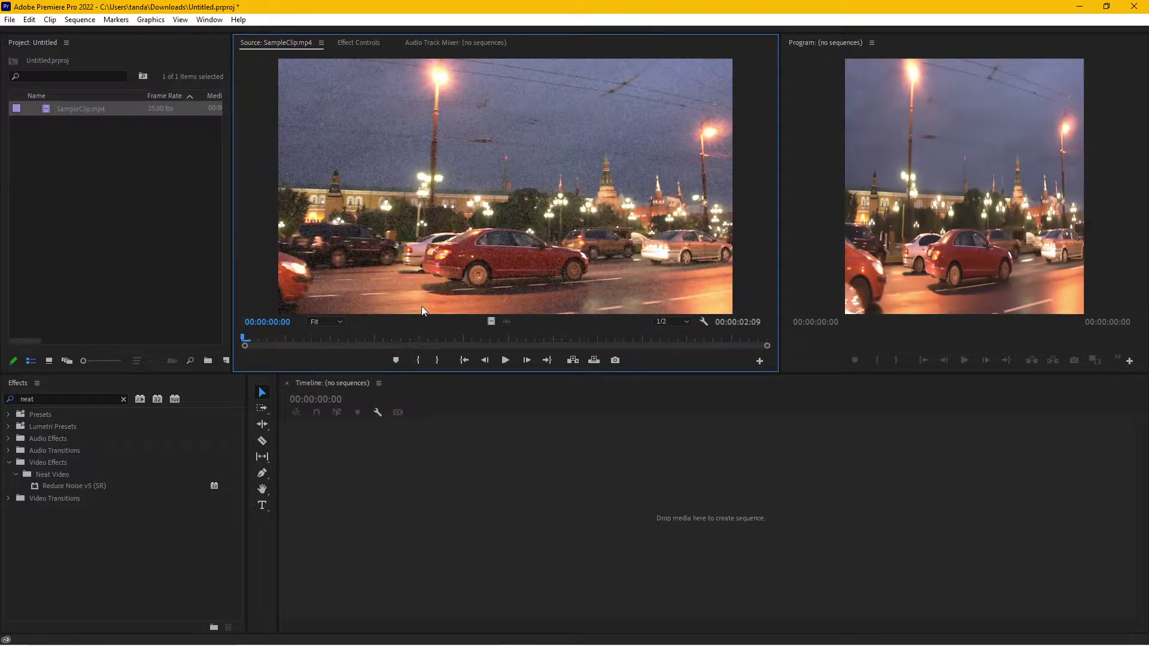
{"action": "key", "text": "grave"}
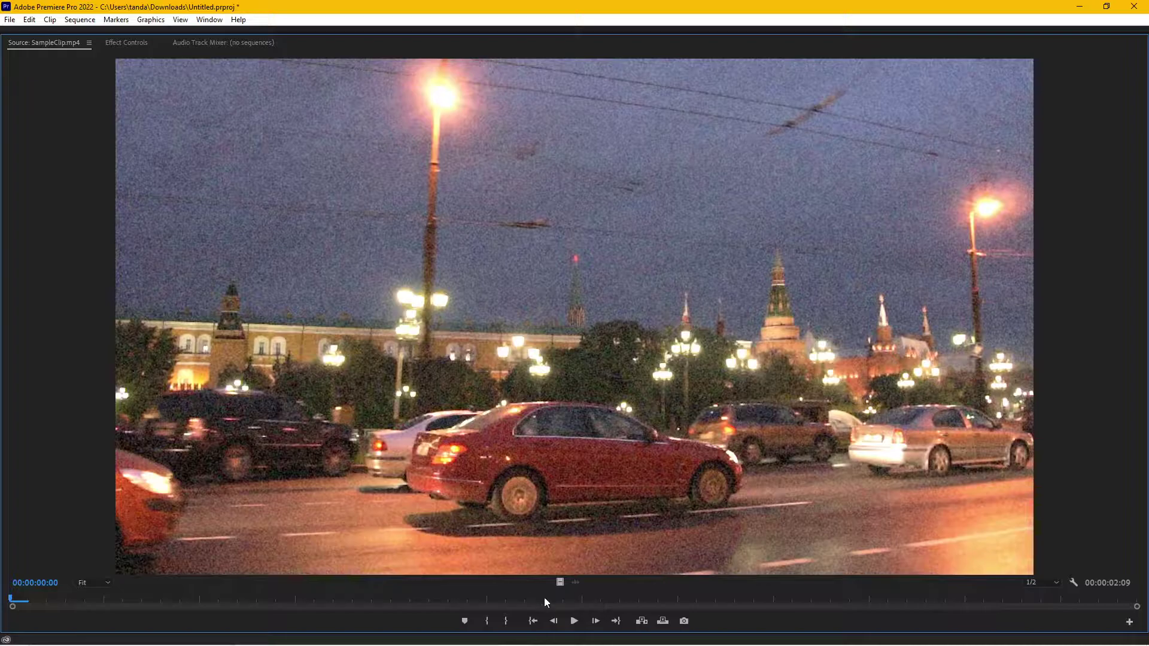
{"action": "left_click", "coordinate": [574, 621]}
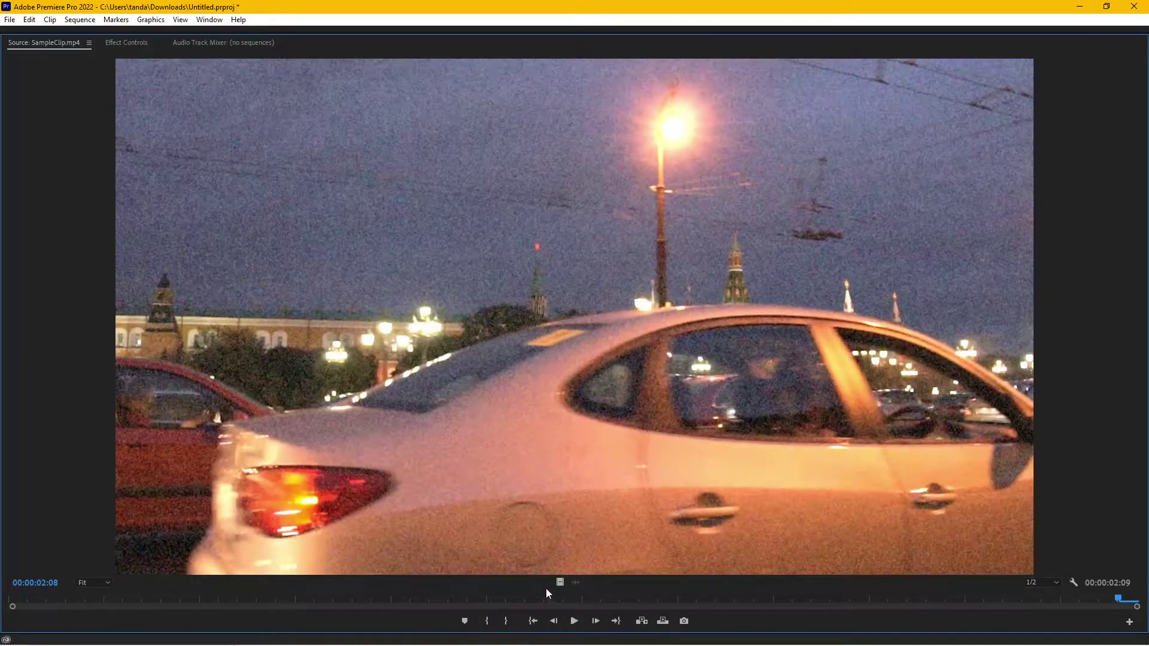
{"action": "left_click", "coordinate": [574, 626]}
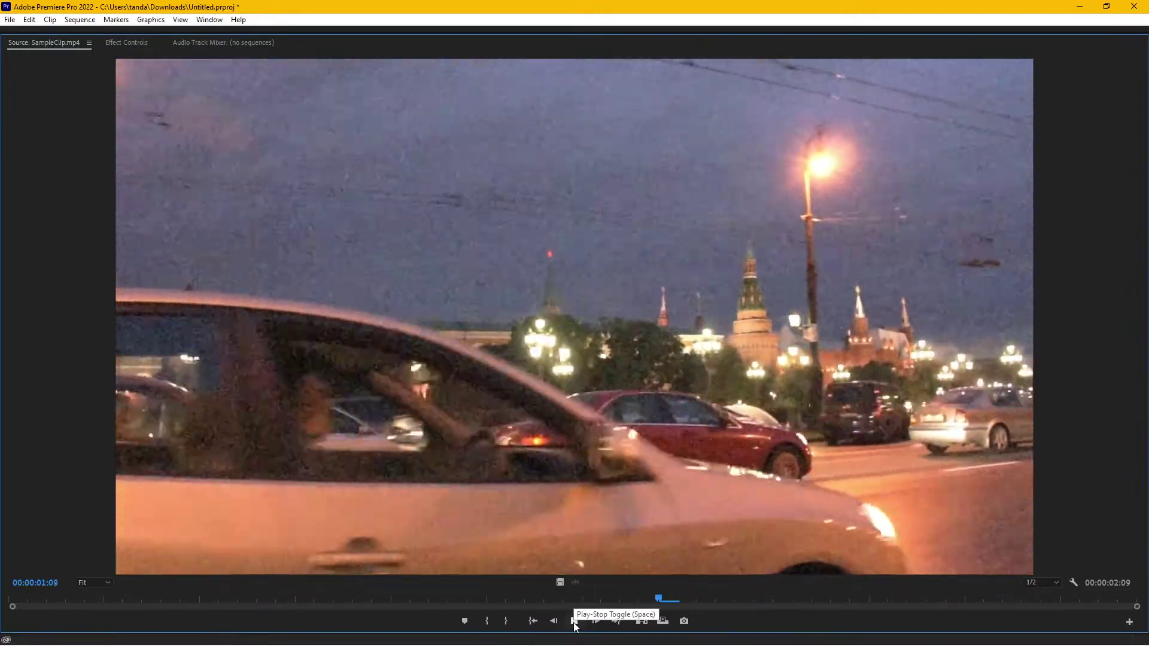
{"action": "left_click", "coordinate": [576, 624]}
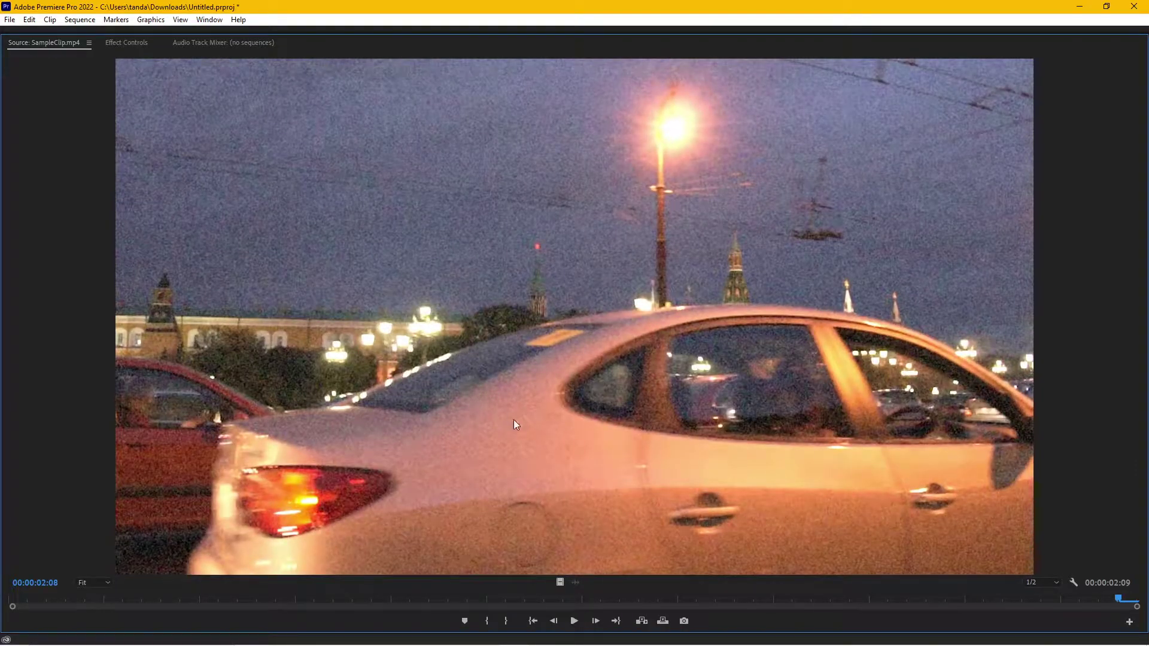
{"action": "left_click", "coordinate": [576, 620]}
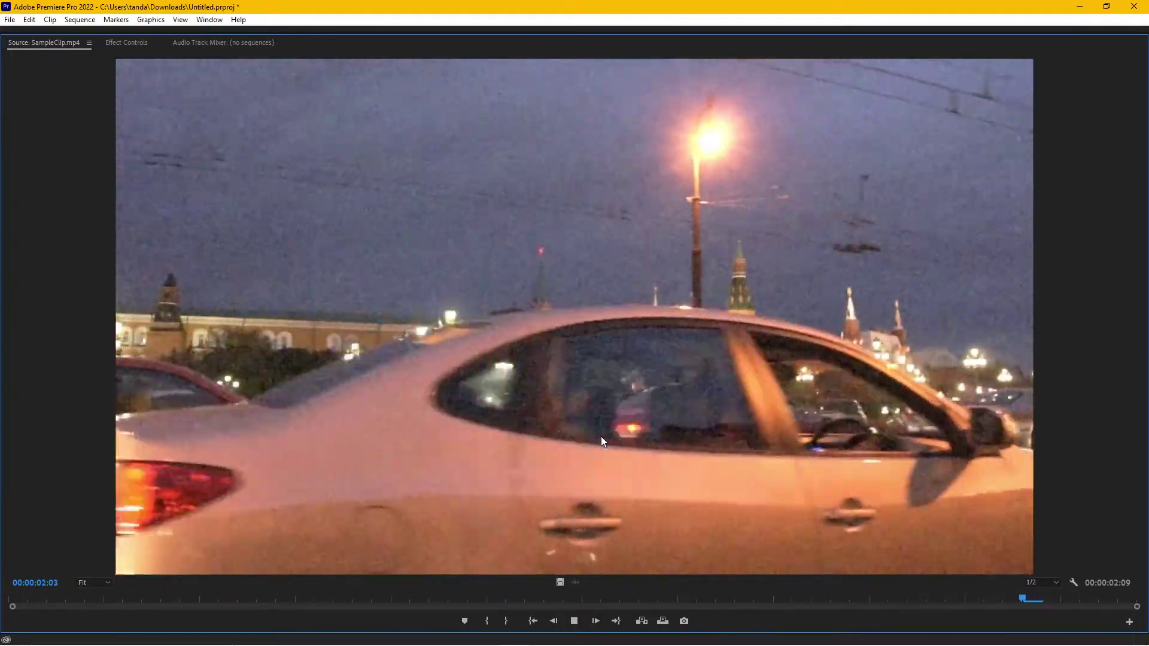
{"action": "key", "text": "grave"}
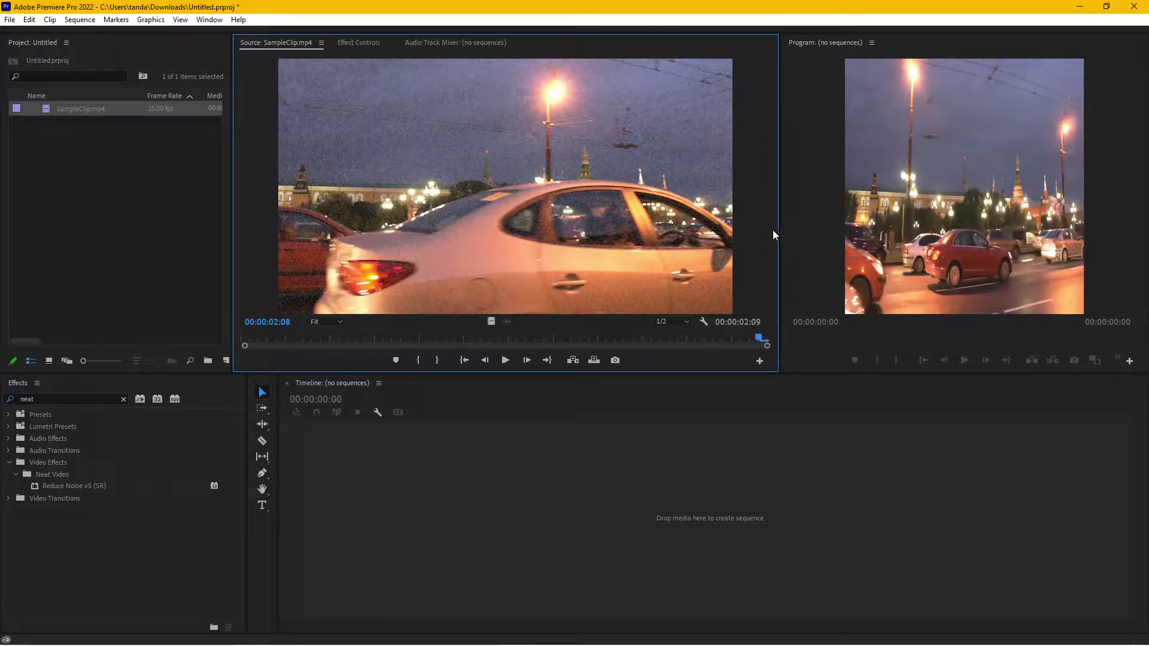
Drop SampleClip.mp4 onto the Timeline as a new sequence and mark an out point at 00:00:01:19
{"action": "mouse_move", "coordinate": [778, 234]}
{"action": "left_mouse_down"}
{"action": "mouse_move", "coordinate": [591, 234]}
{"action": "mouse_move", "coordinate": [603, 234]}
{"action": "left_mouse_up"}
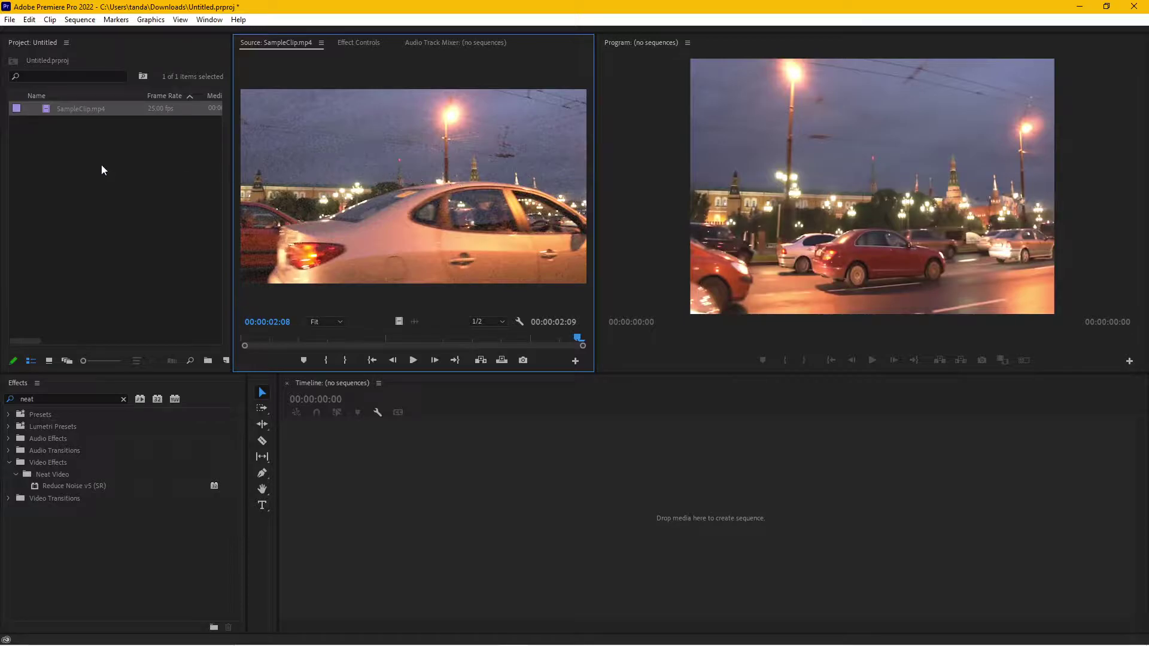
{"action": "mouse_move", "coordinate": [45, 107]}
{"action": "left_mouse_down"}
{"action": "mouse_move", "coordinate": [205, 343]}
{"action": "mouse_move", "coordinate": [479, 454]}
{"action": "left_mouse_up"}
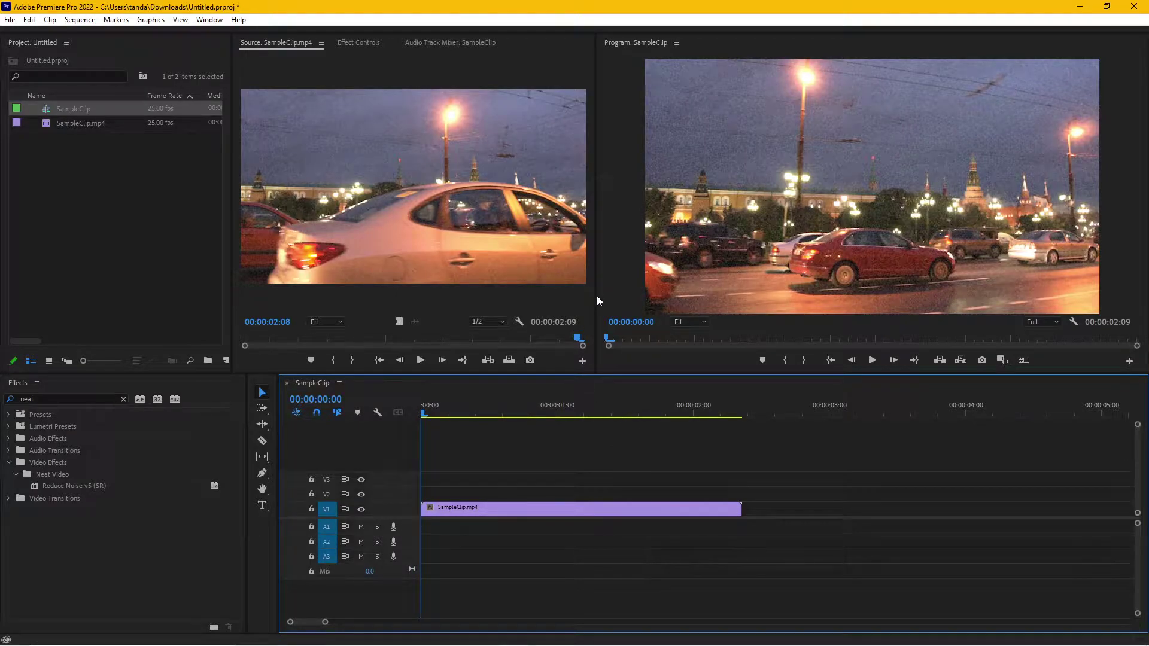
{"action": "left_click_drag", "start_coordinate": [597, 296], "coordinate": [397, 295]}
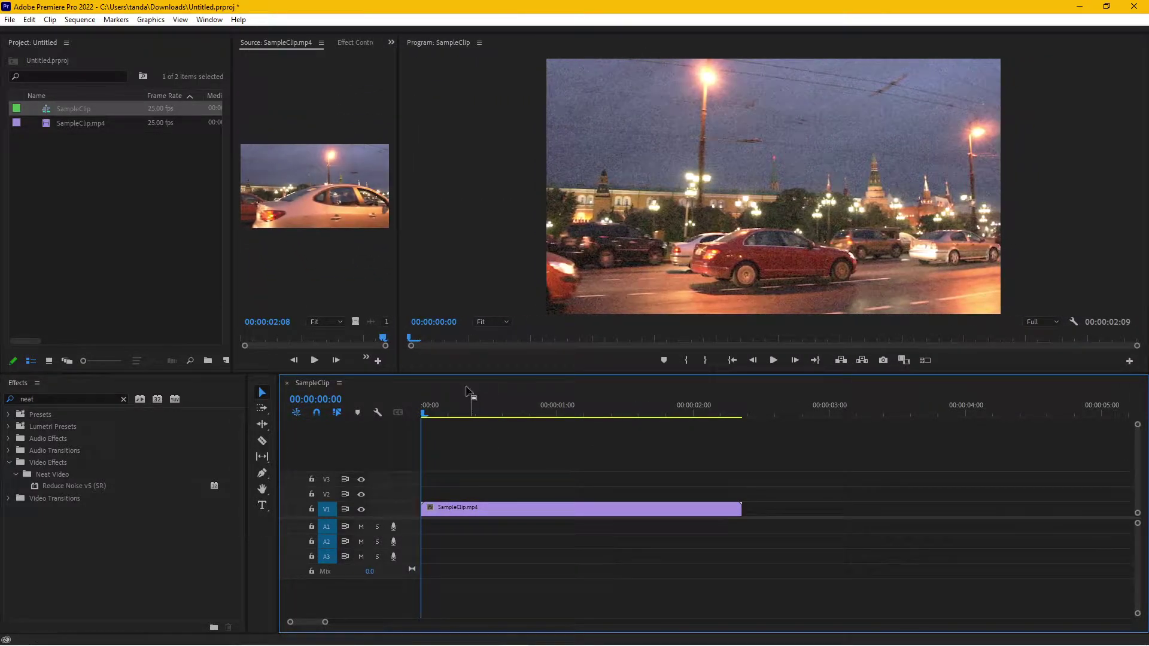
{"action": "mouse_move", "coordinate": [479, 409]}
{"action": "left_mouse_down"}
{"action": "mouse_move", "coordinate": [704, 412]}
{"action": "mouse_move", "coordinate": [661, 412]}
{"action": "mouse_move", "coordinate": [741, 397]}
{"action": "left_mouse_up"}
{"action": "key", "text": "o"}
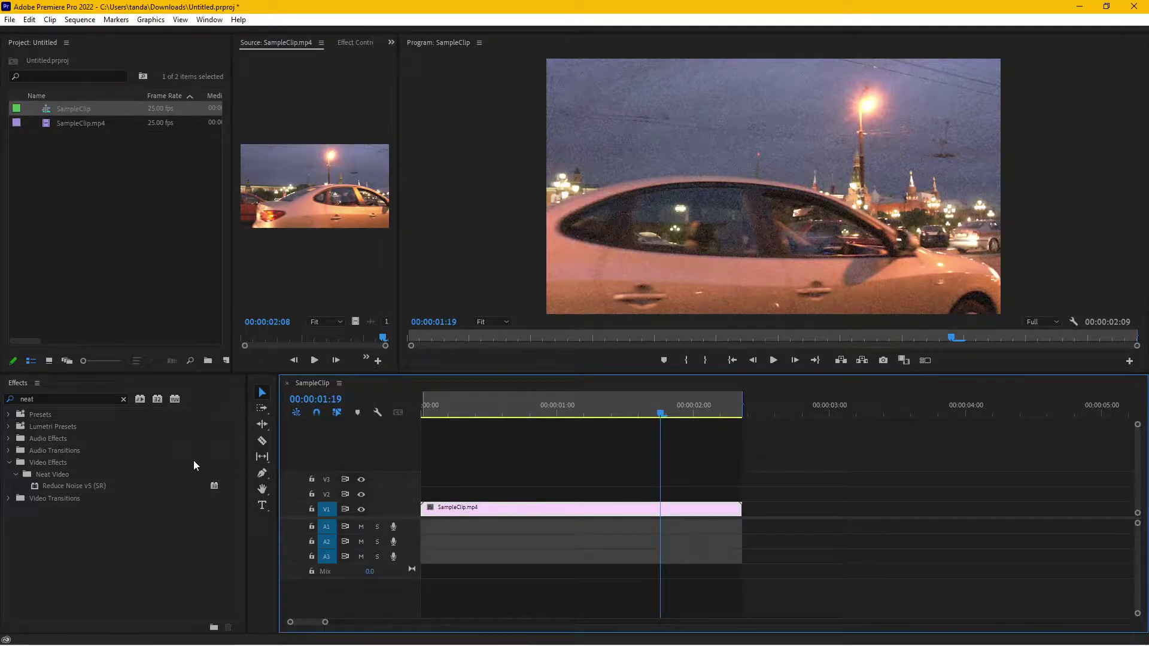
Search Effects for 'Neat' and drop Reduce Noise v5 (SR) onto SampleClip.mp4
{"action": "left_click", "coordinate": [55, 399]}
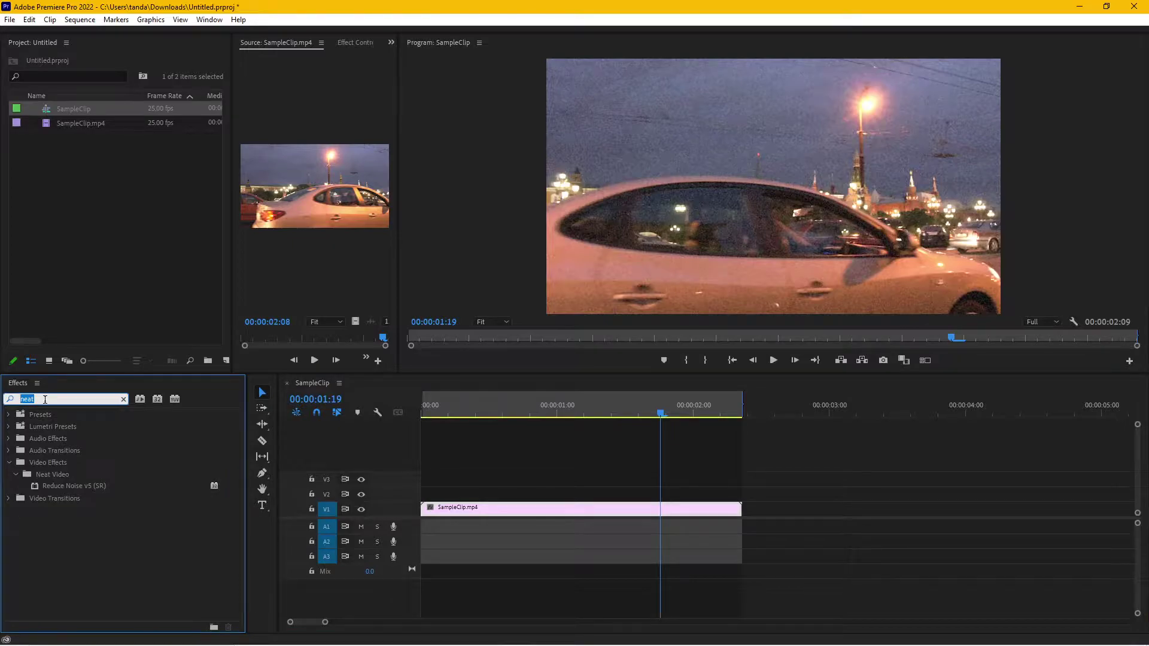
{"action": "type", "text": "Neat"}
{"action": "left_click", "coordinate": [73, 490]}
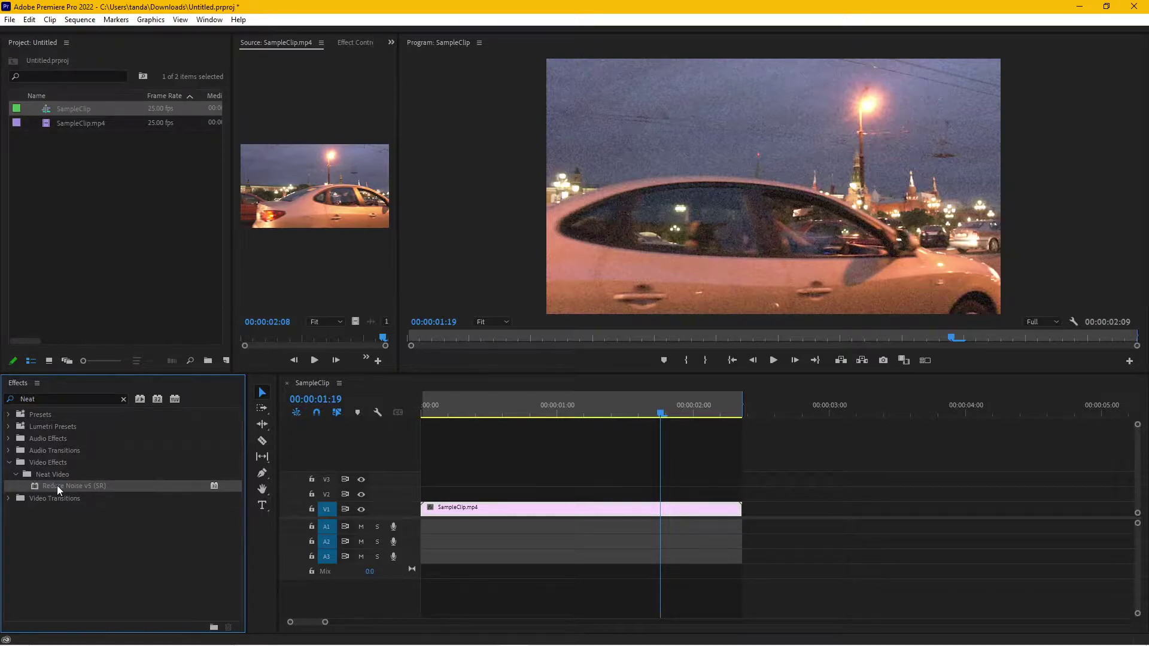
{"action": "left_click_drag", "start_coordinate": [56, 486], "coordinate": [556, 511]}
Widen the source panel and select Reduce Noise v5 (SR) in Effect Controls
{"action": "left_click_drag", "start_coordinate": [399, 121], "coordinate": [462, 123]}
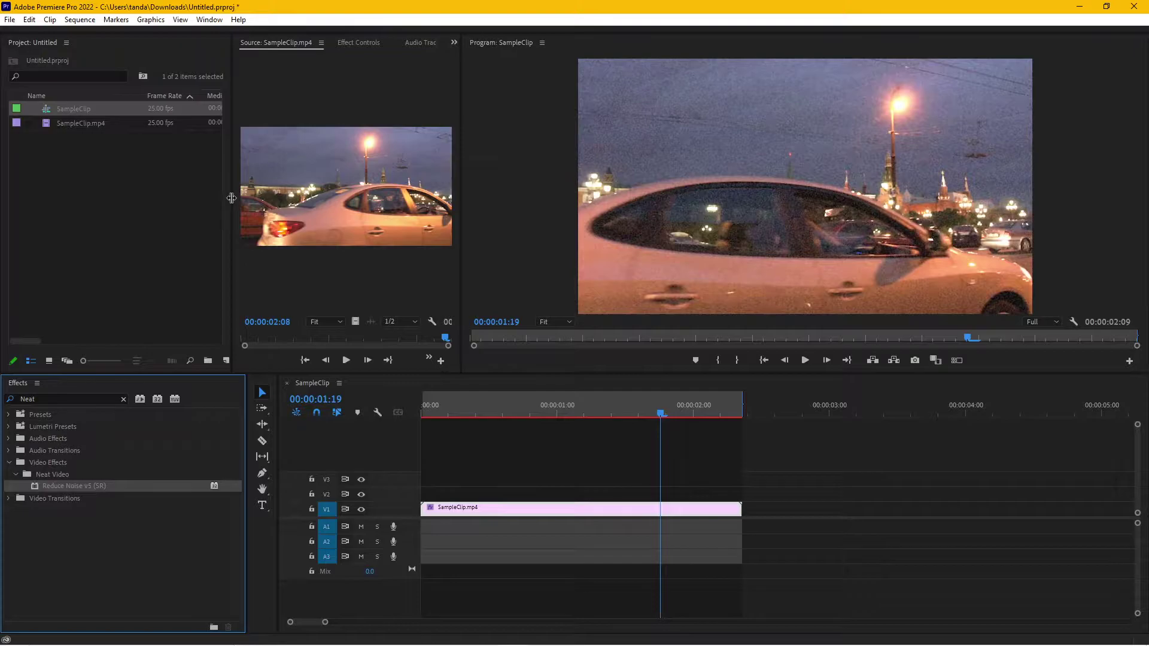
{"action": "left_click_drag", "start_coordinate": [231, 197], "coordinate": [148, 199]}
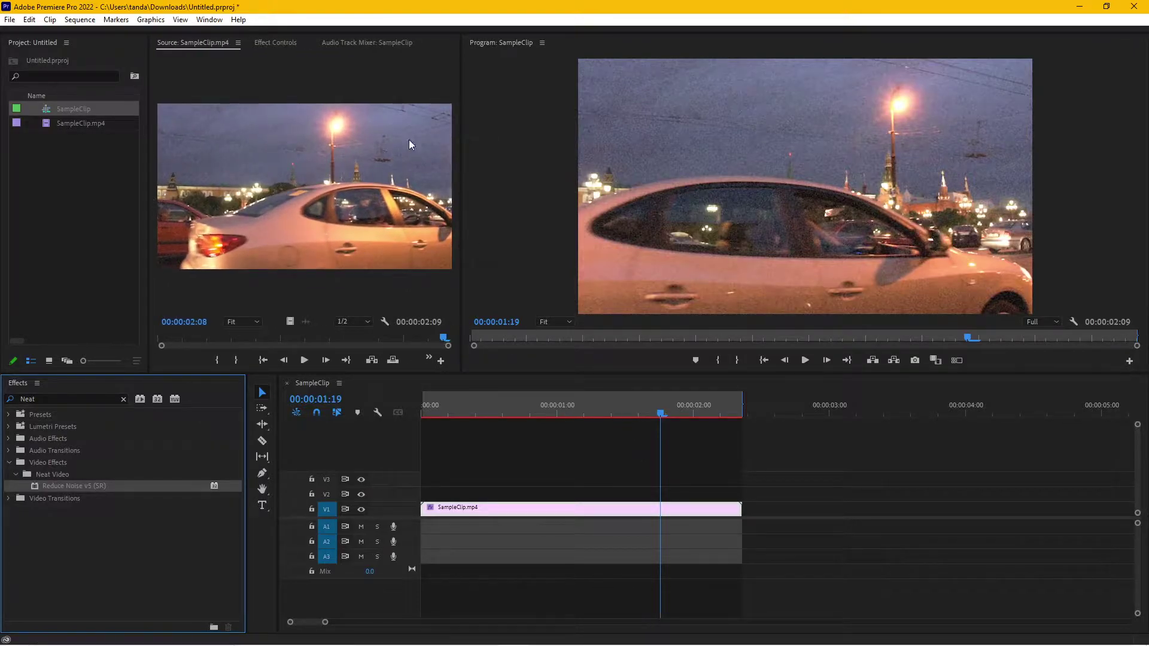
{"action": "left_click", "coordinate": [270, 42]}
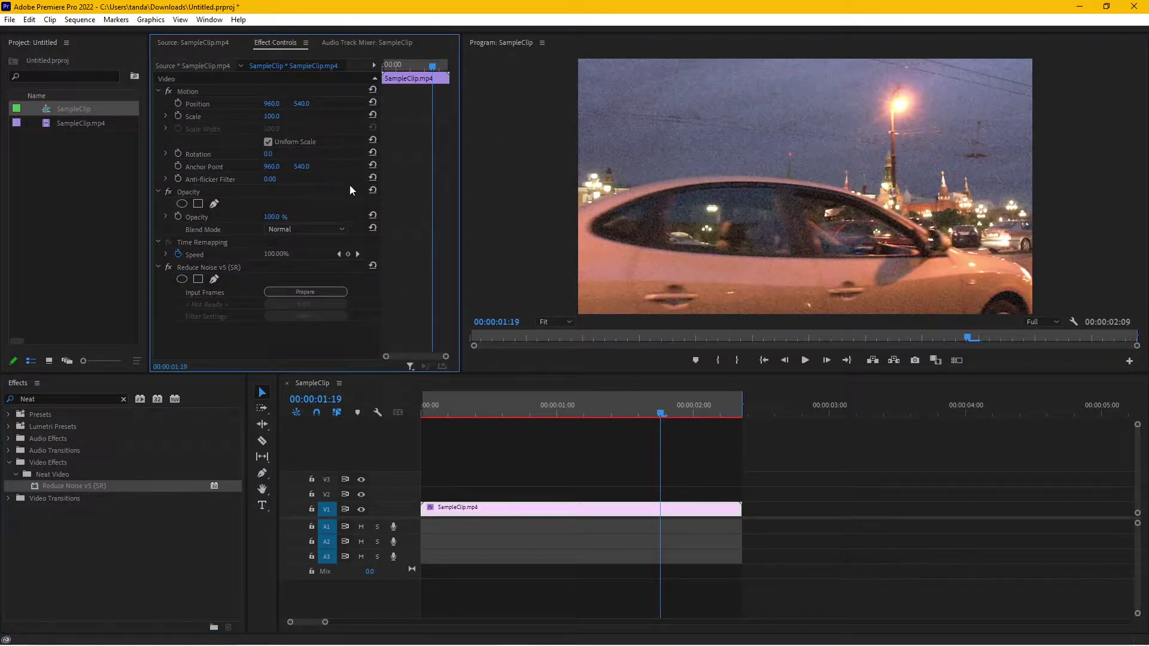
{"action": "left_click", "coordinate": [293, 268]}
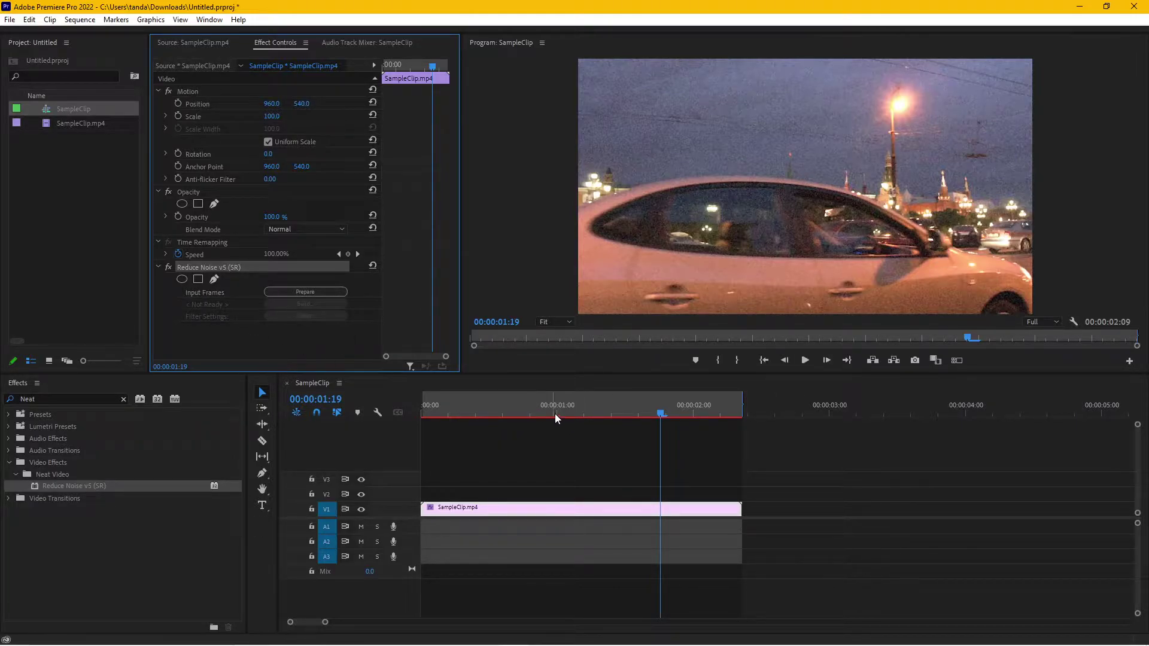
Park the playhead on frame 00:00:00:12 and prepare the Reduce Noise input frames
{"action": "mouse_move", "coordinate": [509, 405]}
{"action": "left_mouse_down"}
{"action": "mouse_move", "coordinate": [468, 415]}
{"action": "mouse_move", "coordinate": [737, 392]}
{"action": "mouse_move", "coordinate": [414, 422]}
{"action": "mouse_move", "coordinate": [782, 419]}
{"action": "mouse_move", "coordinate": [471, 429]}
{"action": "left_mouse_up"}
{"action": "left_click_drag", "start_coordinate": [486, 426], "coordinate": [484, 428]}
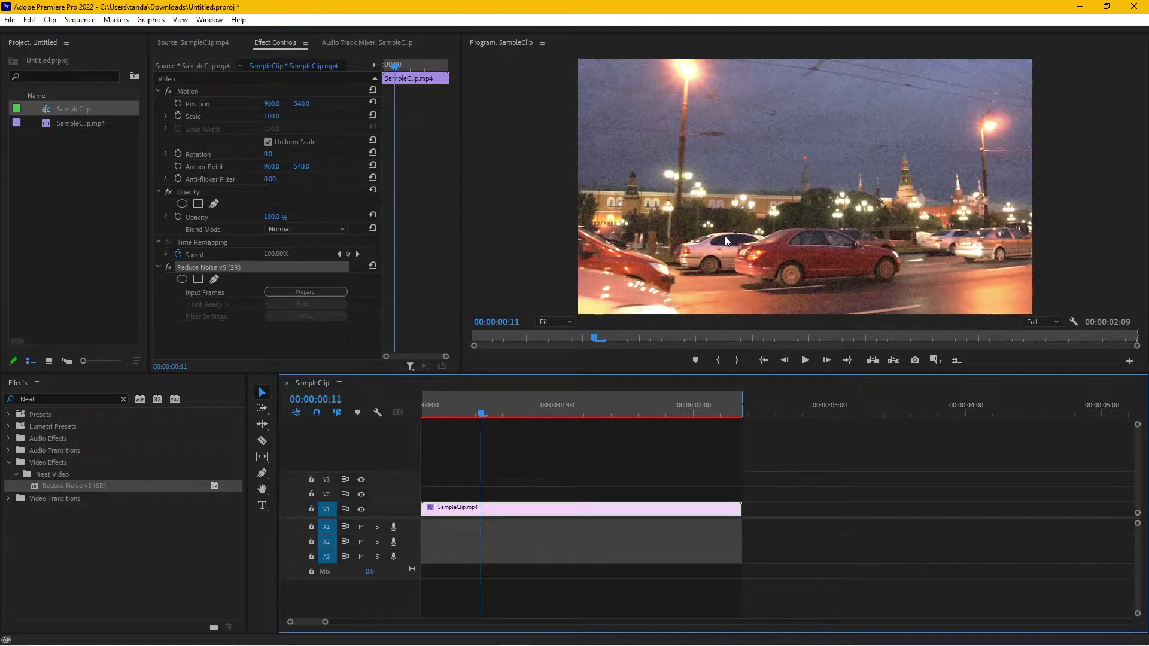
{"action": "left_click", "coordinate": [484, 415]}
{"action": "left_click", "coordinate": [486, 415]}
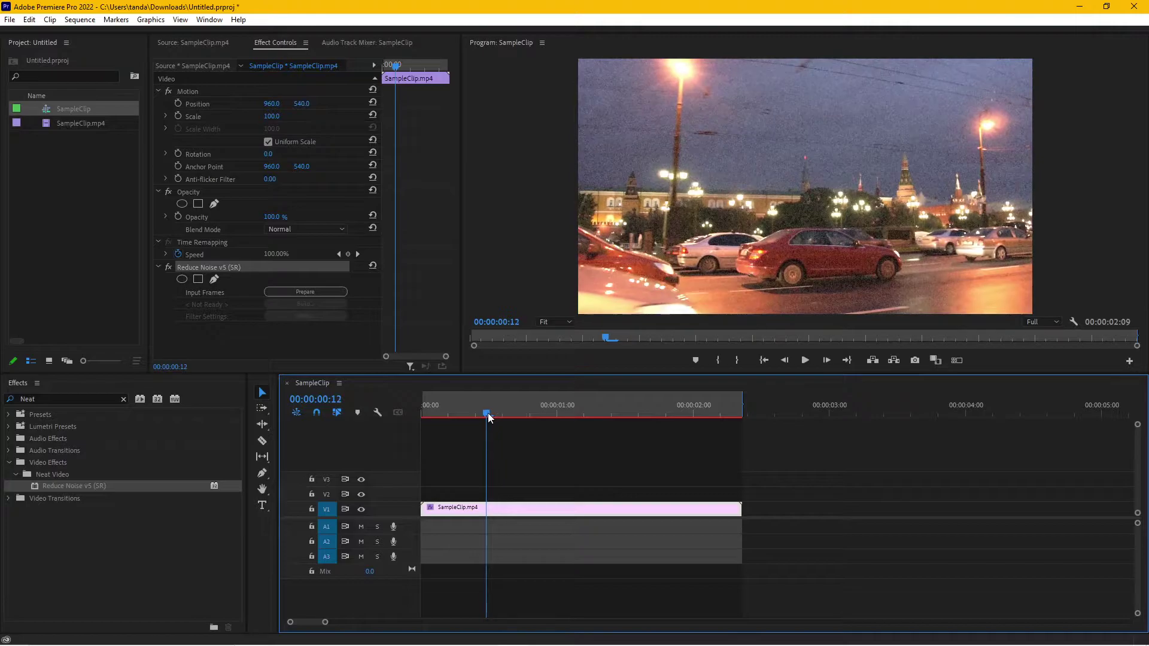
{"action": "left_click", "coordinate": [305, 291]}
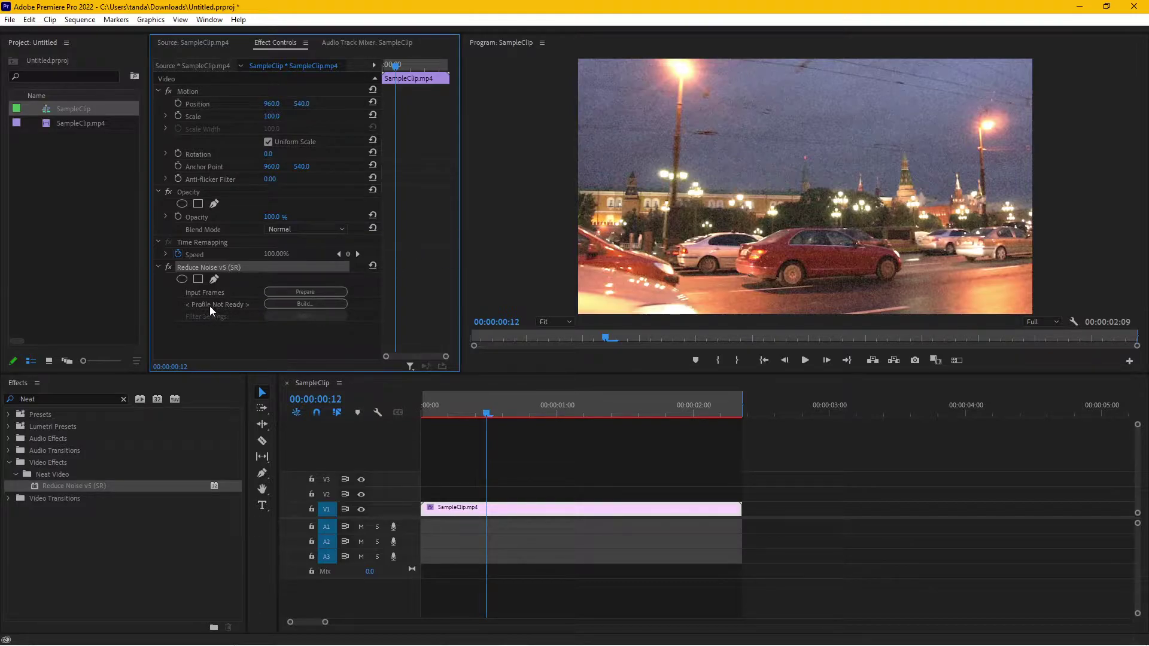
Launch Neat Video from Build and run Auto Profile, measuring noise level 12.8 at 72% quality
{"action": "left_click", "coordinate": [307, 304]}
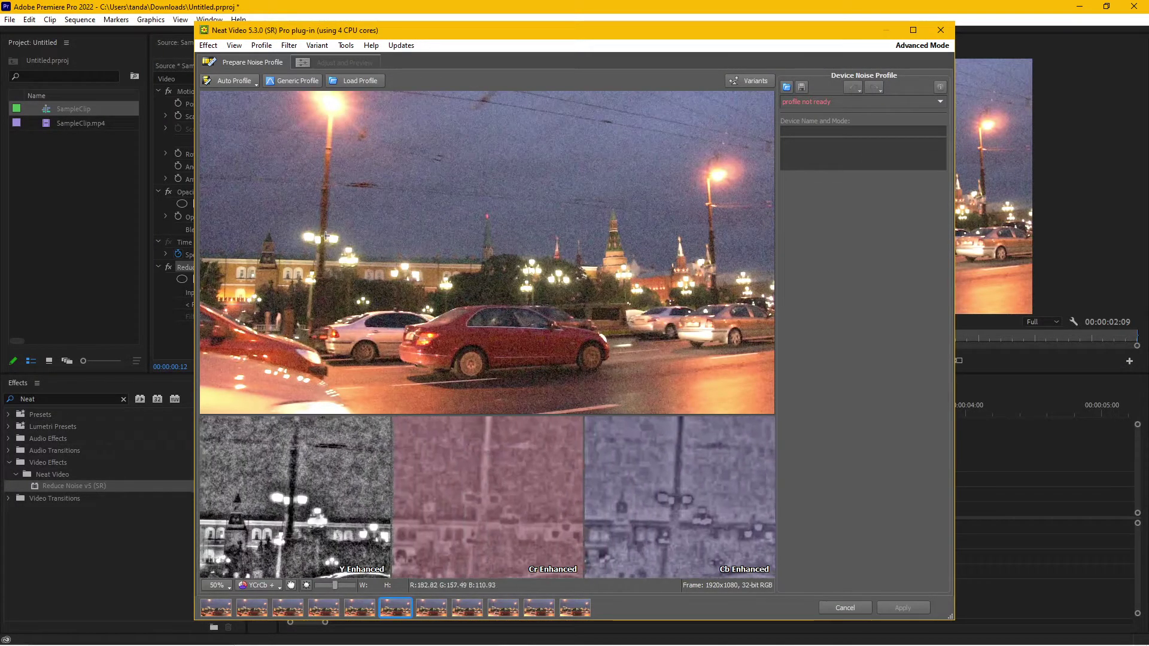
{"action": "left_click_drag", "start_coordinate": [633, 32], "coordinate": [622, 23]}
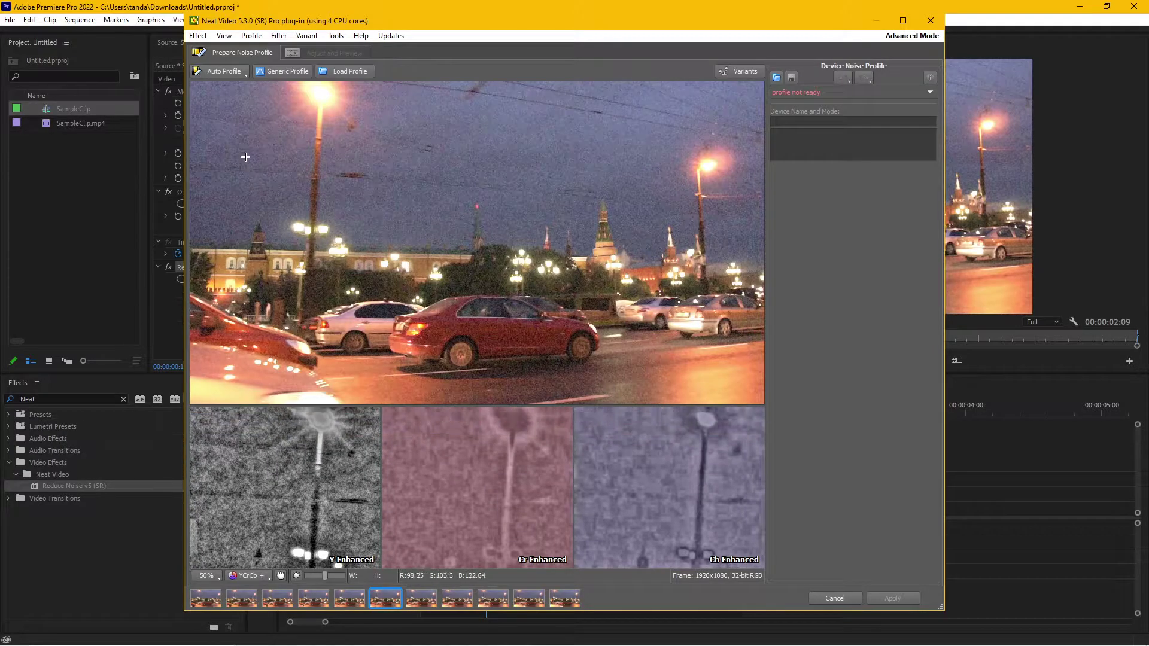
{"action": "left_click", "coordinate": [229, 70]}
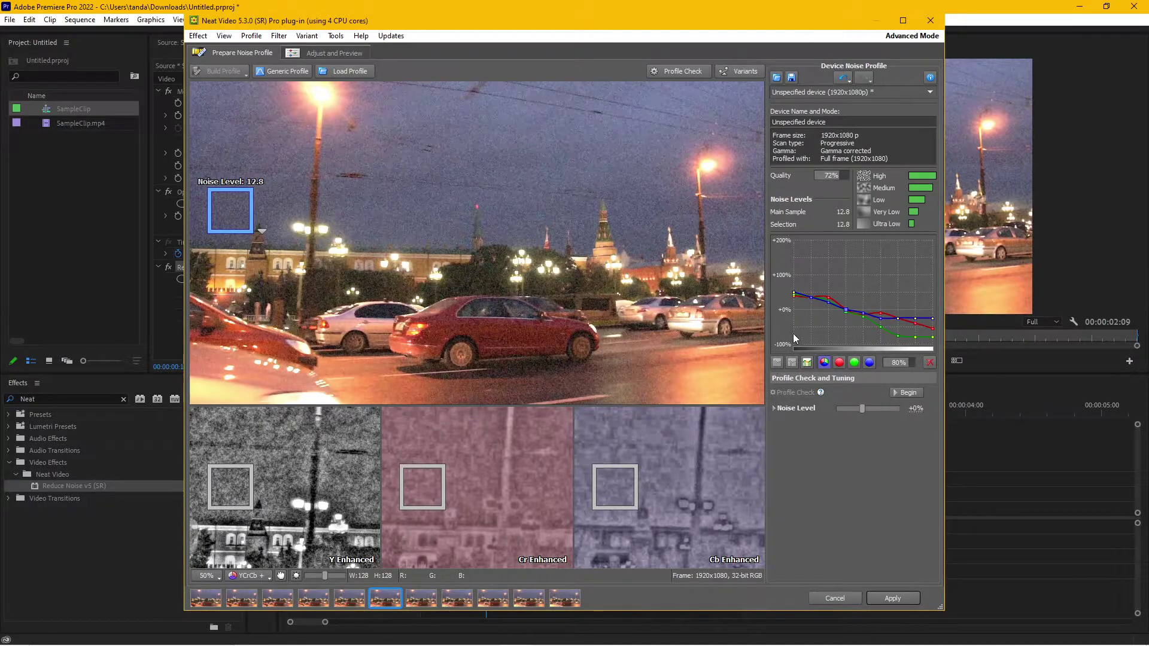
Try moving a blue noise-curve point, undo it, then begin the Profile Check
{"action": "mouse_move", "coordinate": [807, 299]}
{"action": "left_mouse_down"}
{"action": "mouse_move", "coordinate": [812, 308]}
{"action": "mouse_move", "coordinate": [811, 291]}
{"action": "left_mouse_up"}
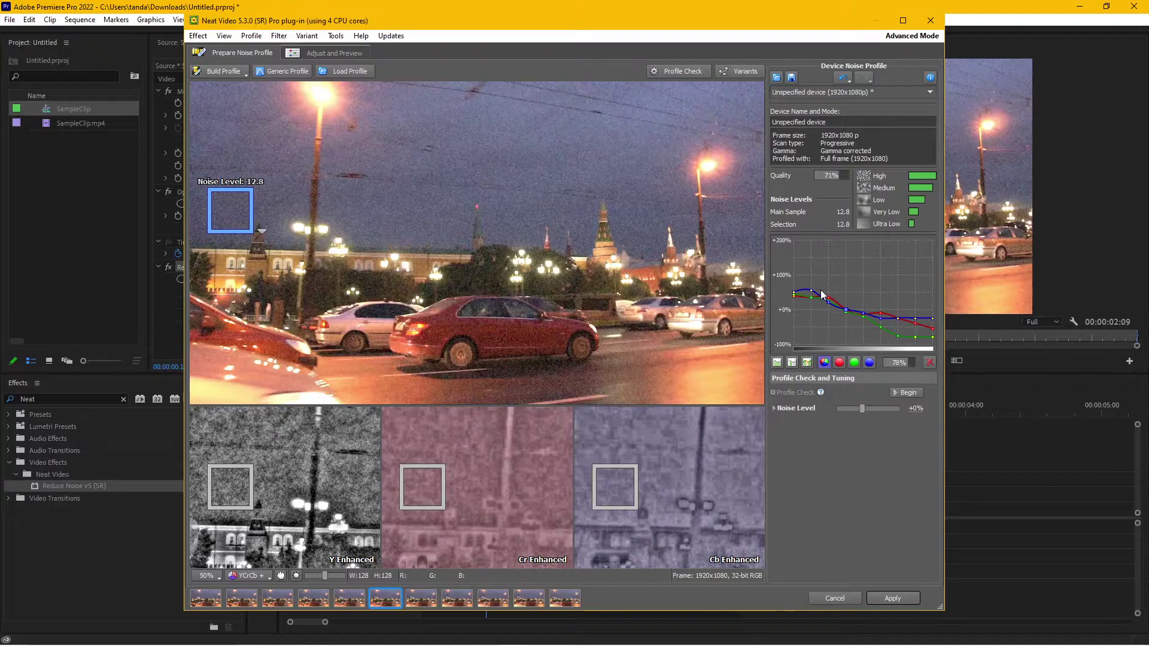
{"action": "key", "text": "ctrl+z"}
{"action": "key", "text": "ctrl+z"}
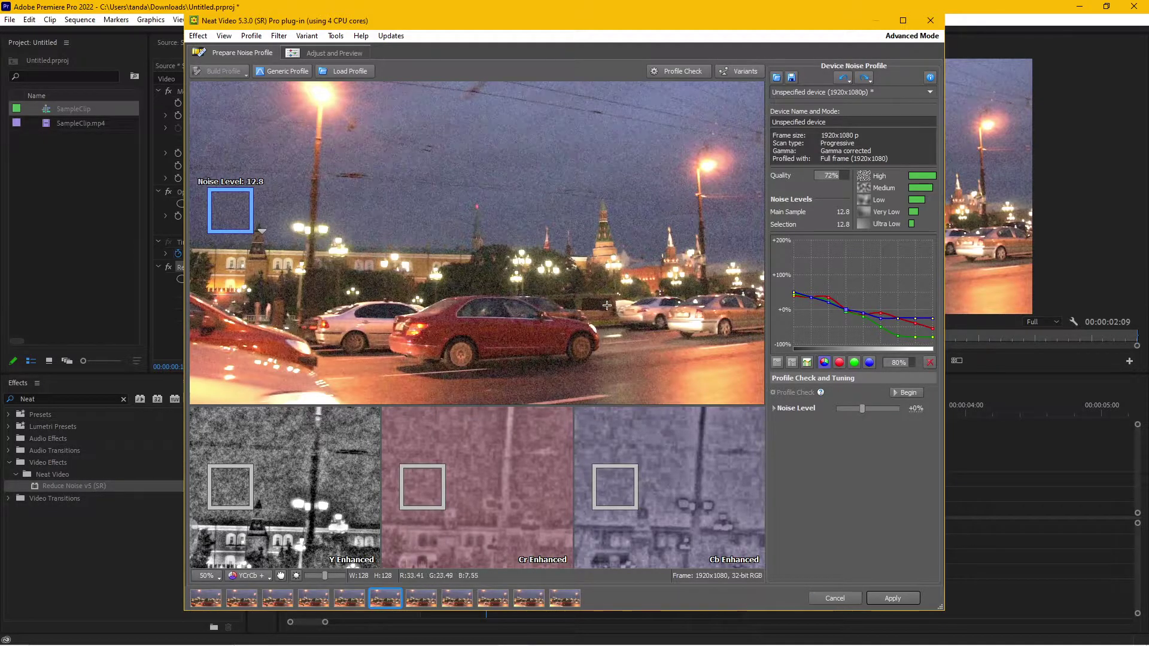
{"action": "left_click", "coordinate": [907, 393]}
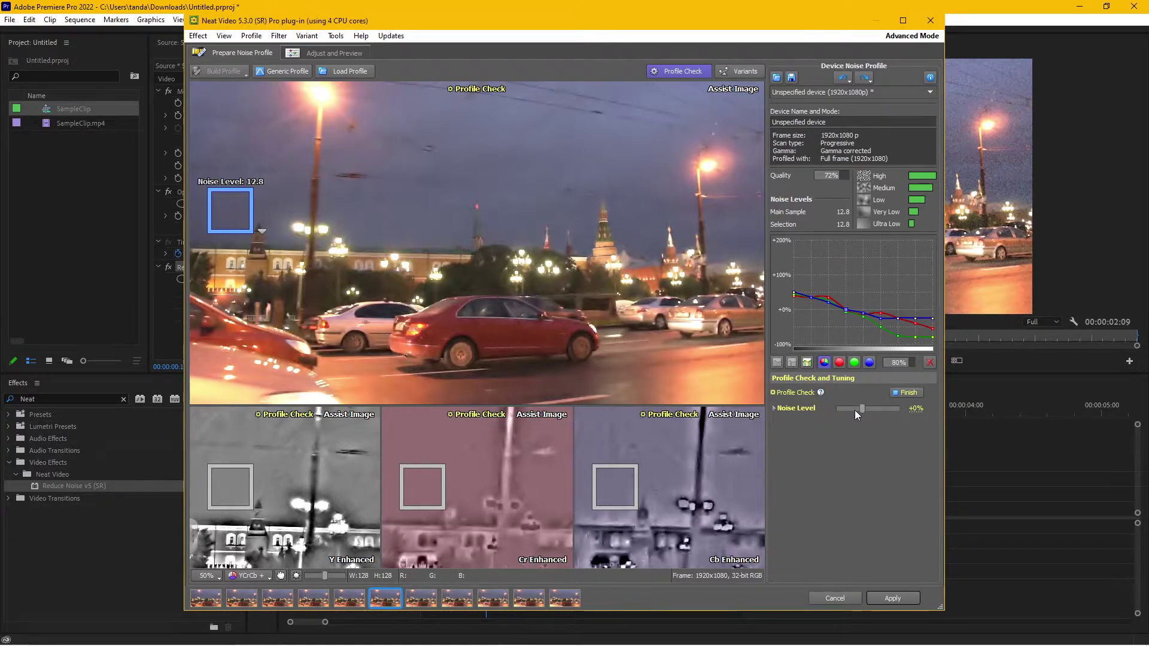
{"action": "left_click_drag", "start_coordinate": [862, 410], "coordinate": [889, 412]}
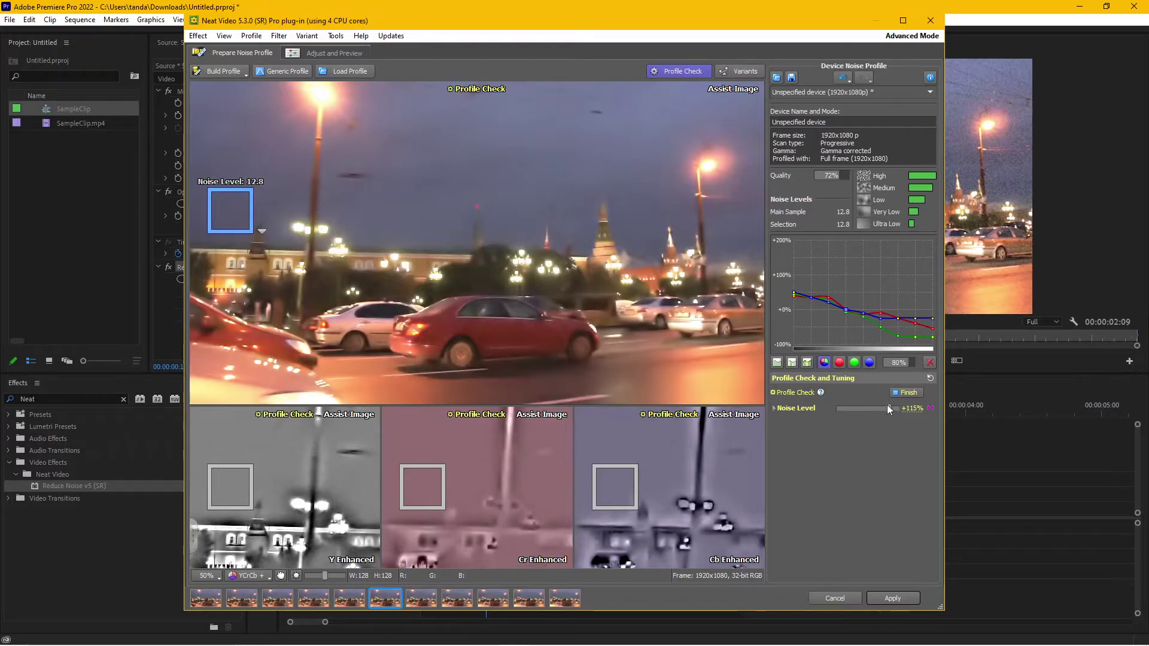
{"action": "left_click_drag", "start_coordinate": [891, 409], "coordinate": [859, 410]}
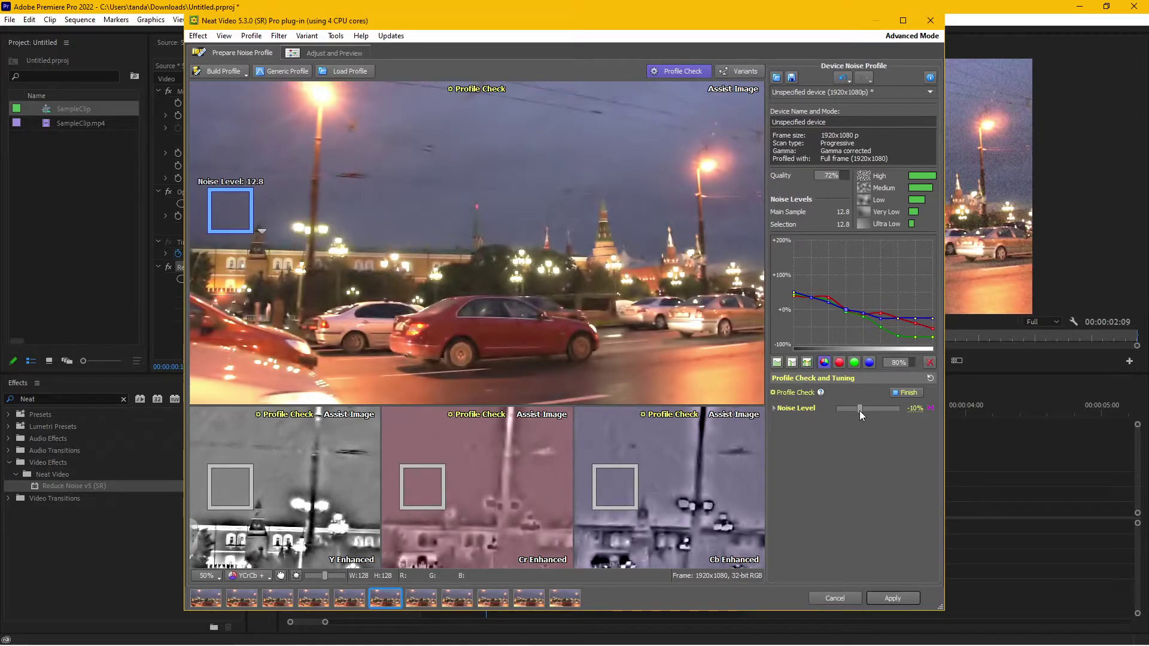
{"action": "left_click_drag", "start_coordinate": [859, 410], "coordinate": [859, 410]}
{"action": "left_click_drag", "start_coordinate": [877, 407], "coordinate": [861, 413]}
Reset the noise graph and undo it, then clear the Device Noise Profile
{"action": "left_click", "coordinate": [929, 362]}
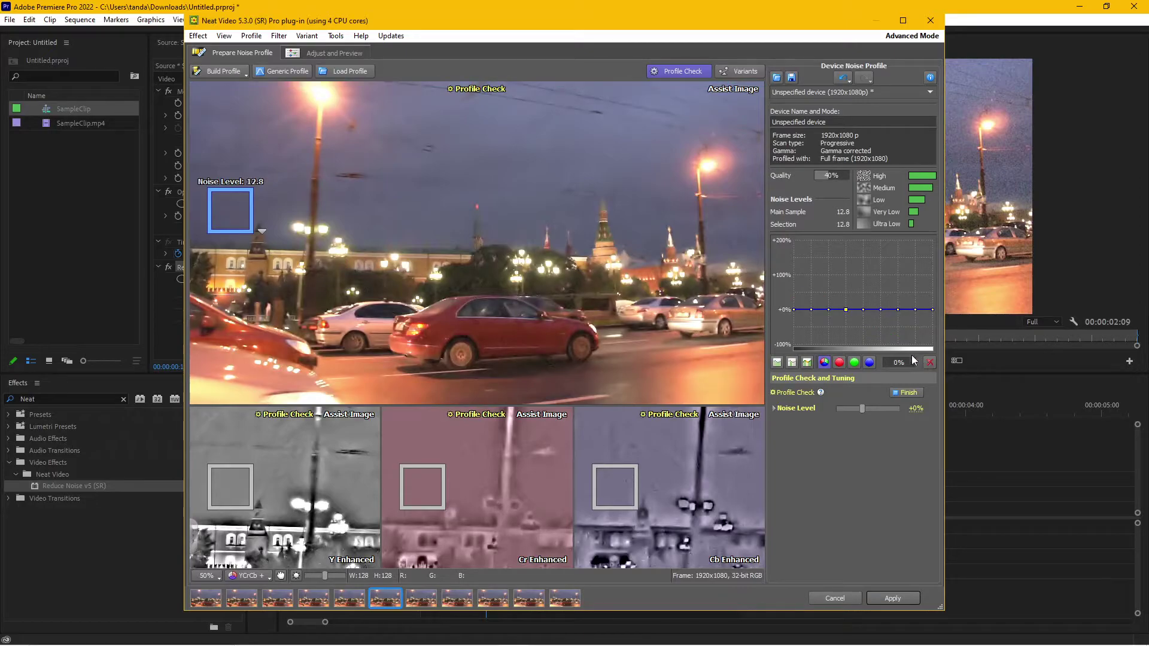
{"action": "key", "text": "ctrl+z"}
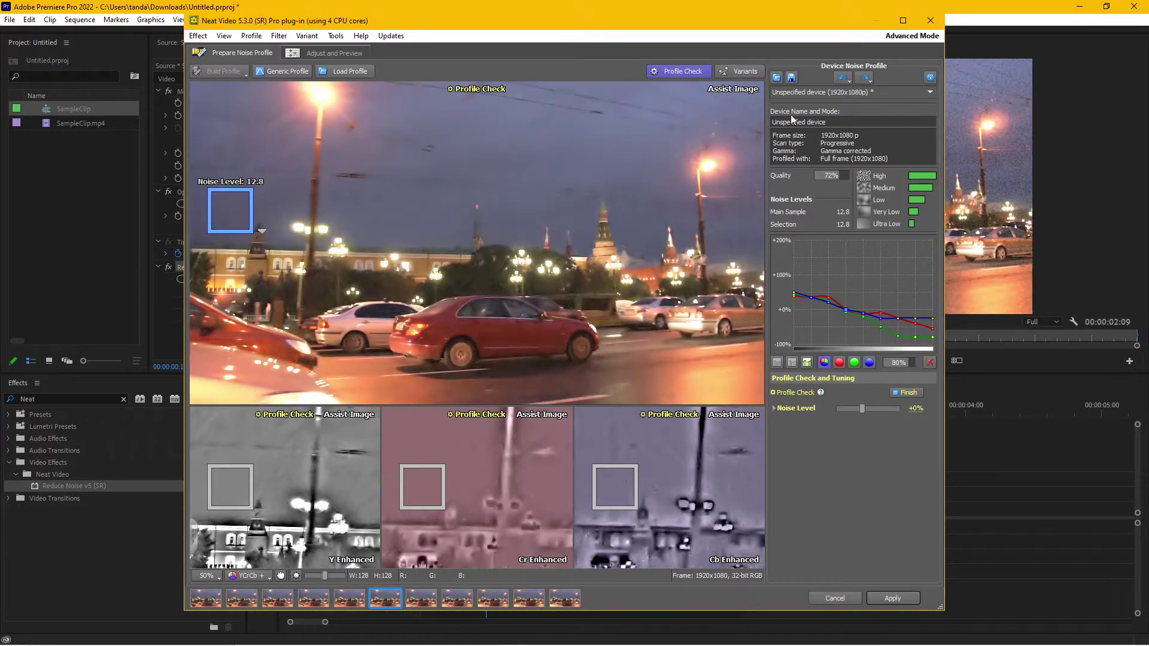
{"action": "left_click", "coordinate": [843, 79]}
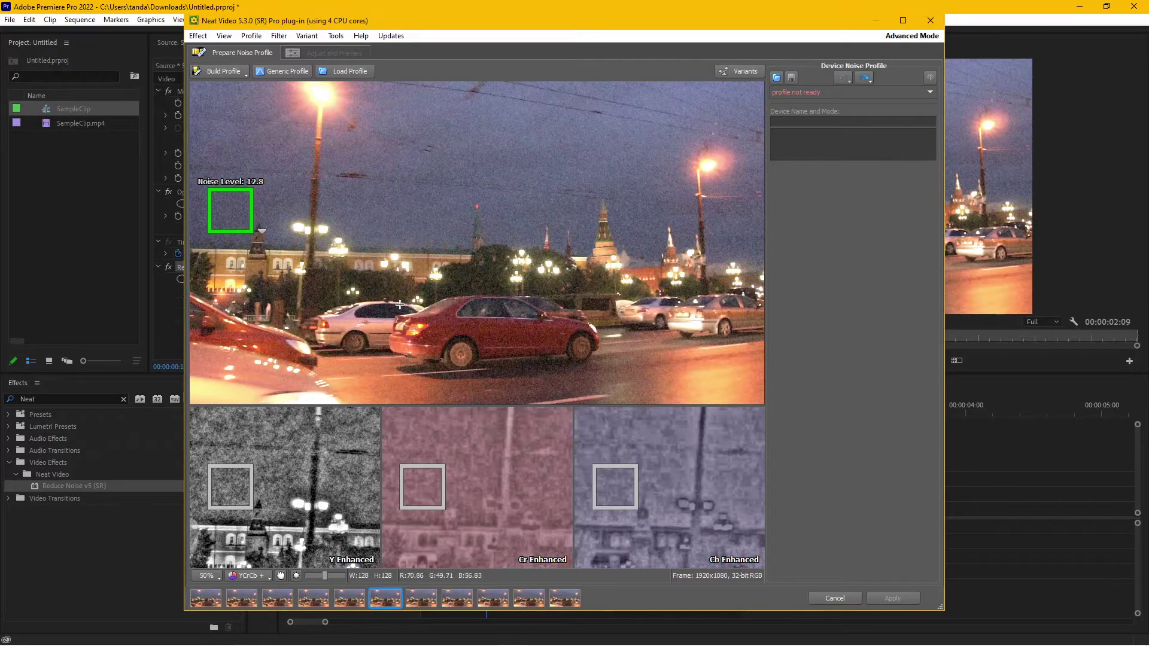
Build a new profile from the sky sample, begin Profile Check, and nudge the noise curve lower
{"action": "left_click", "coordinate": [224, 70]}
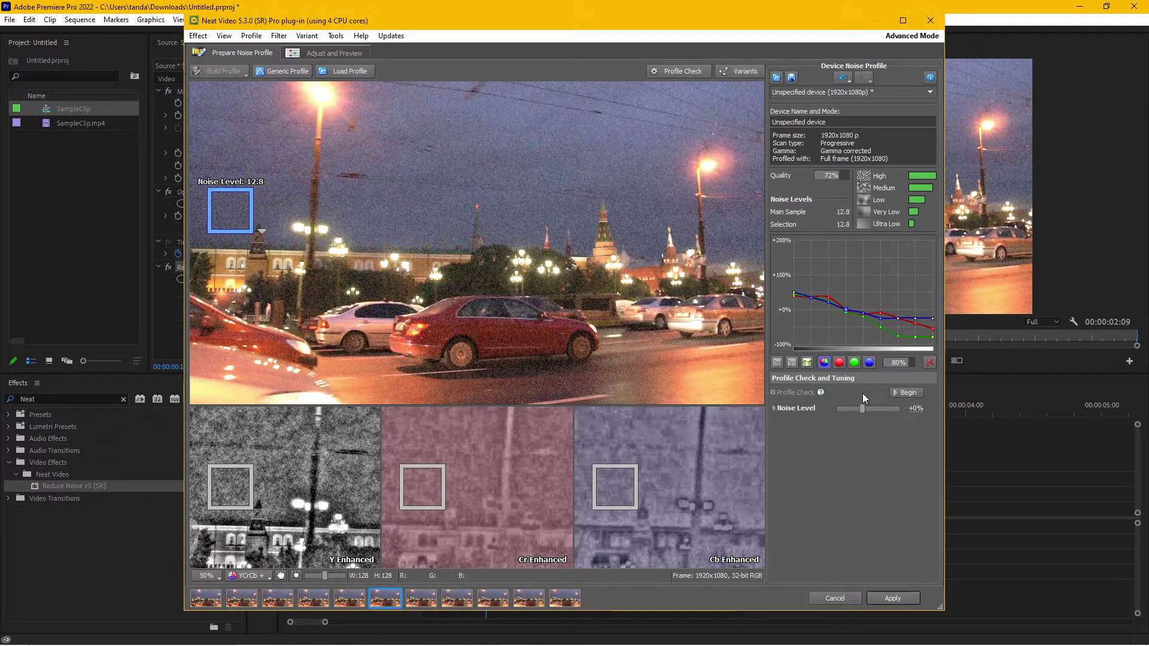
{"action": "left_click", "coordinate": [902, 393]}
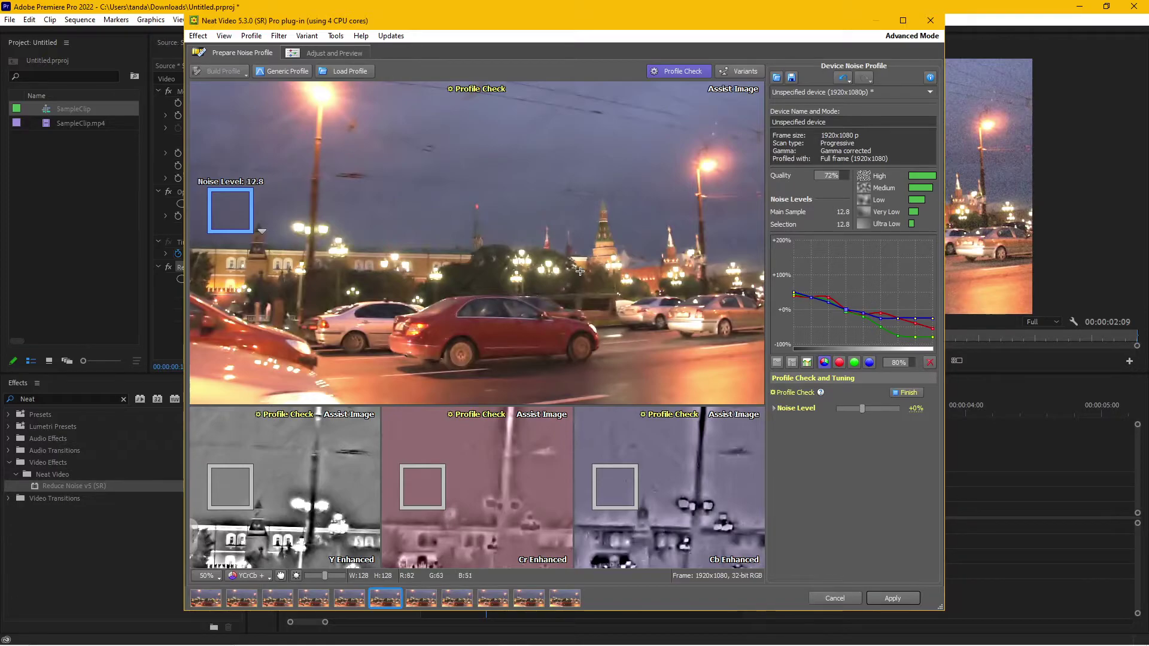
{"action": "left_click_drag", "start_coordinate": [811, 298], "coordinate": [811, 292]}
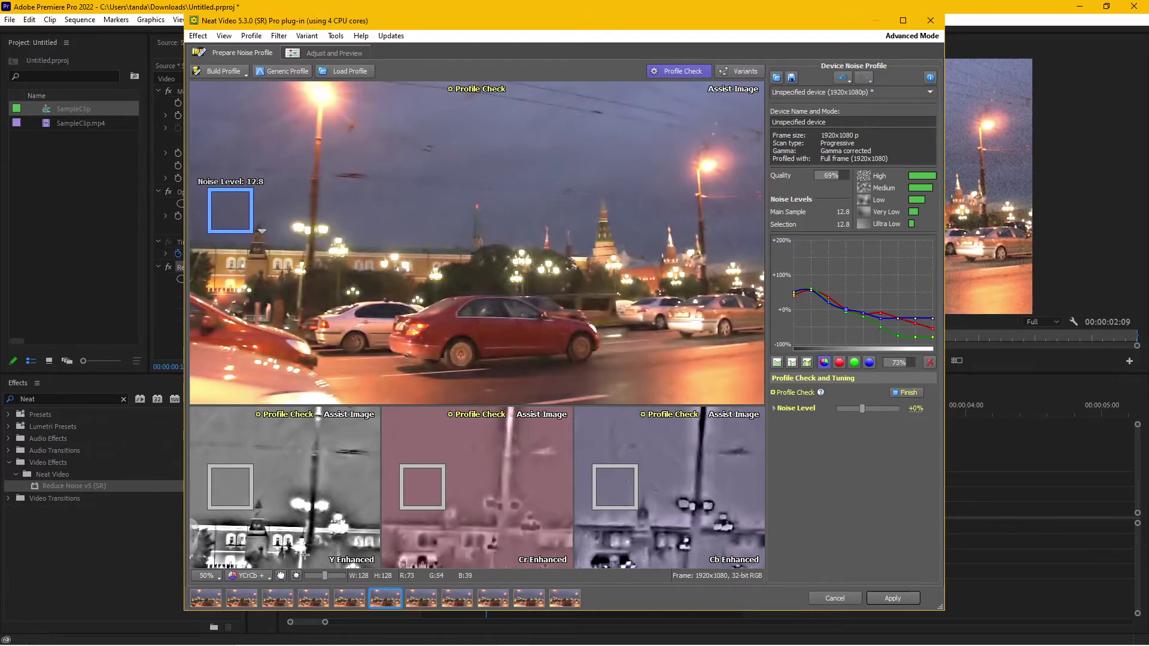
Sample a plain sky patch above the red car, giving a selection noise level of 11.6
{"action": "left_click_drag", "start_coordinate": [570, 226], "coordinate": [483, 271]}
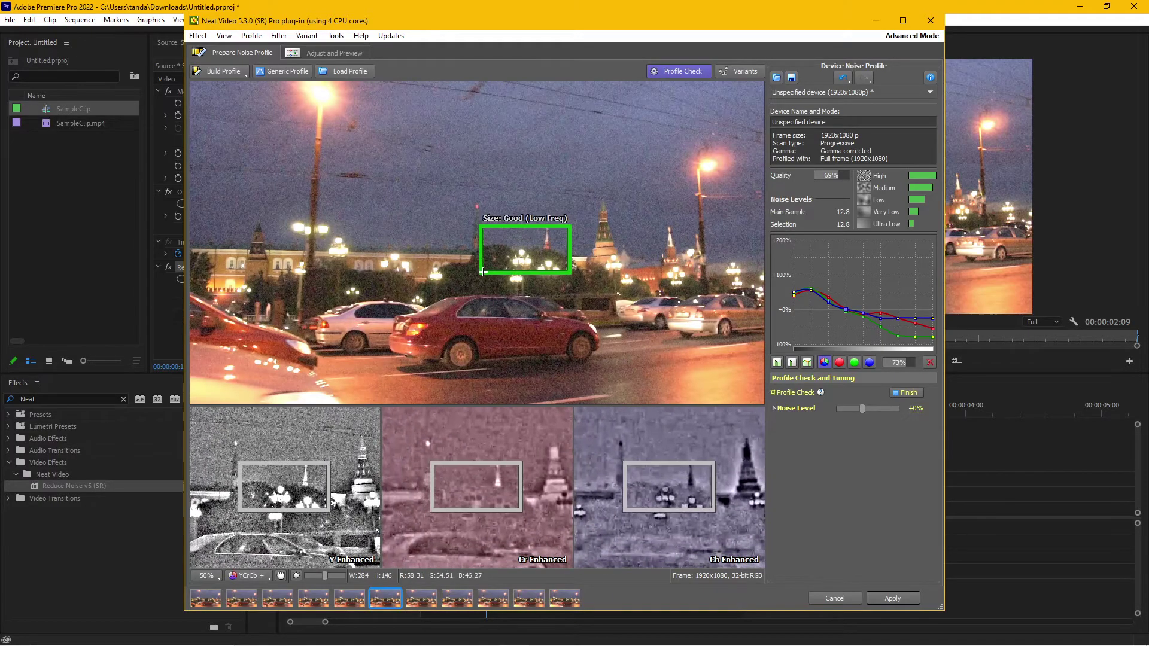
{"action": "left_click_drag", "start_coordinate": [601, 141], "coordinate": [548, 172]}
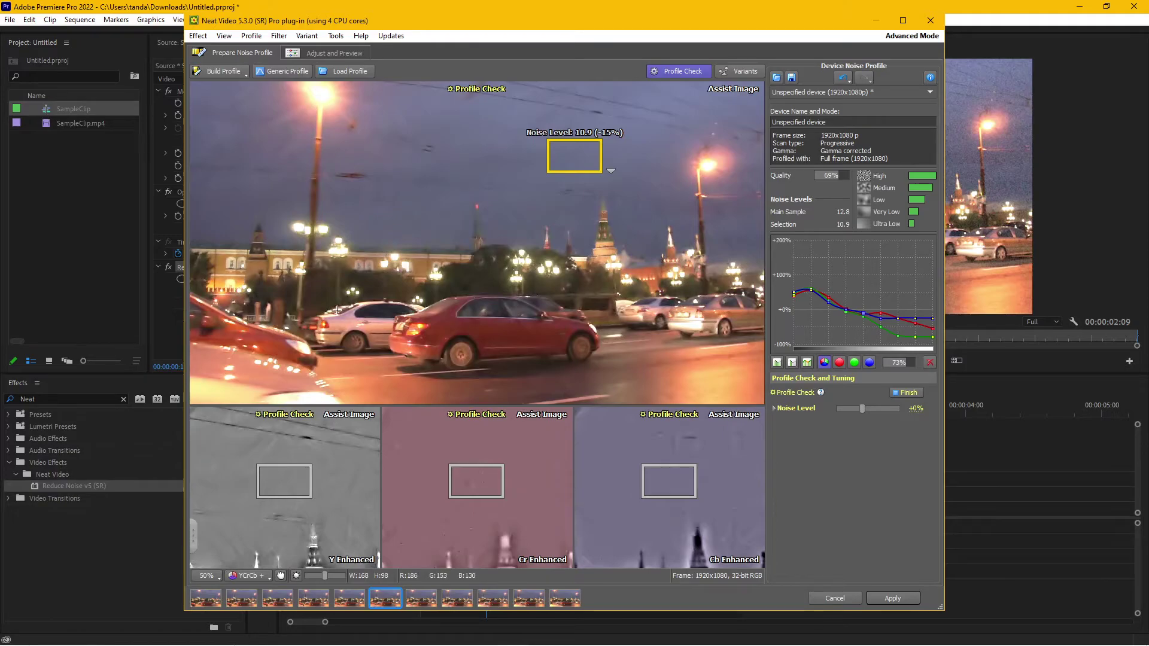
{"action": "mouse_move", "coordinate": [573, 157]}
{"action": "left_mouse_down"}
{"action": "mouse_move", "coordinate": [508, 161]}
{"action": "mouse_move", "coordinate": [387, 213]}
{"action": "mouse_move", "coordinate": [502, 136]}
{"action": "mouse_move", "coordinate": [536, 200]}
{"action": "left_mouse_up"}
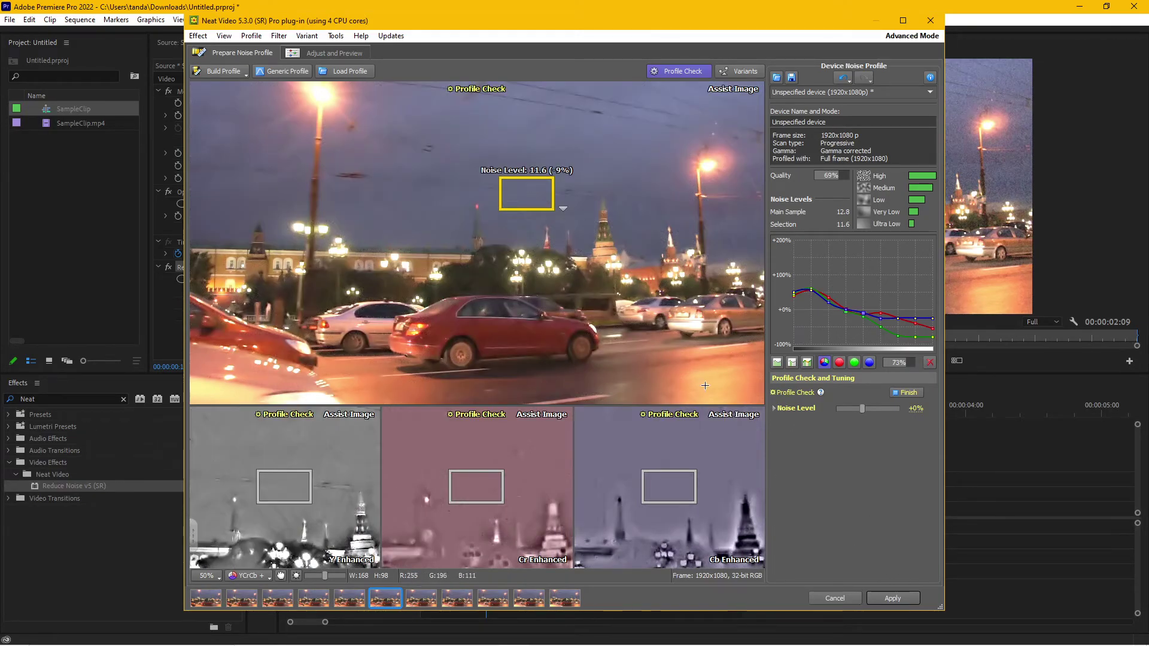
Apply the Neat Video profile and play the denoised SampleClip from the start
{"action": "left_click", "coordinate": [894, 598]}
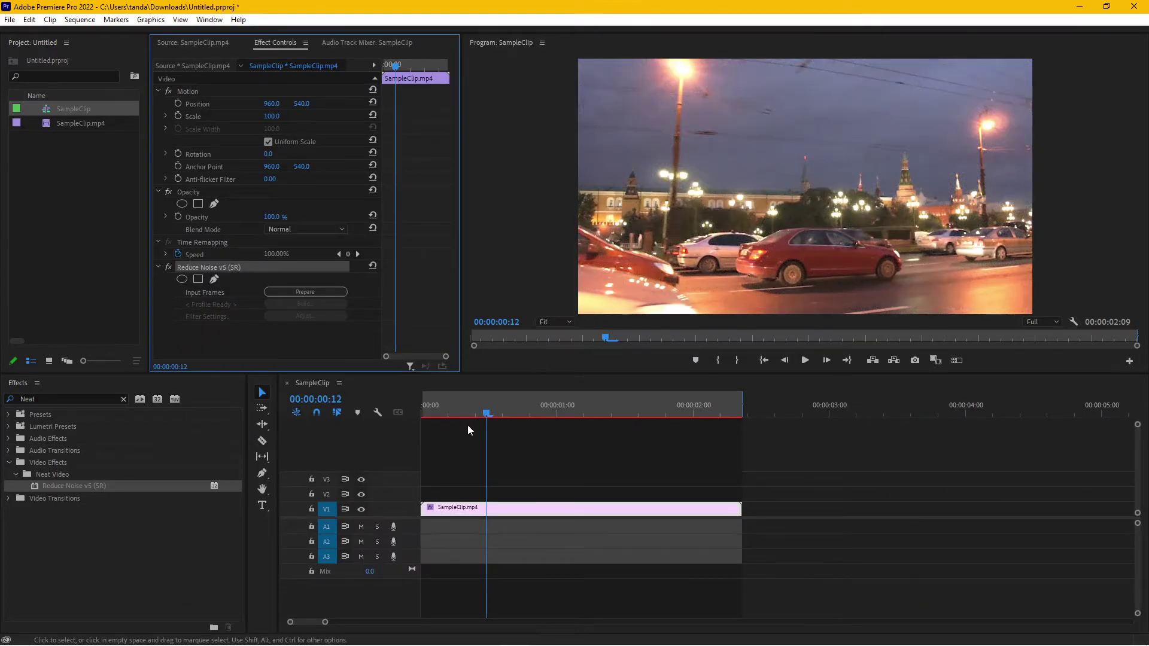
{"action": "left_click_drag", "start_coordinate": [453, 411], "coordinate": [418, 410]}
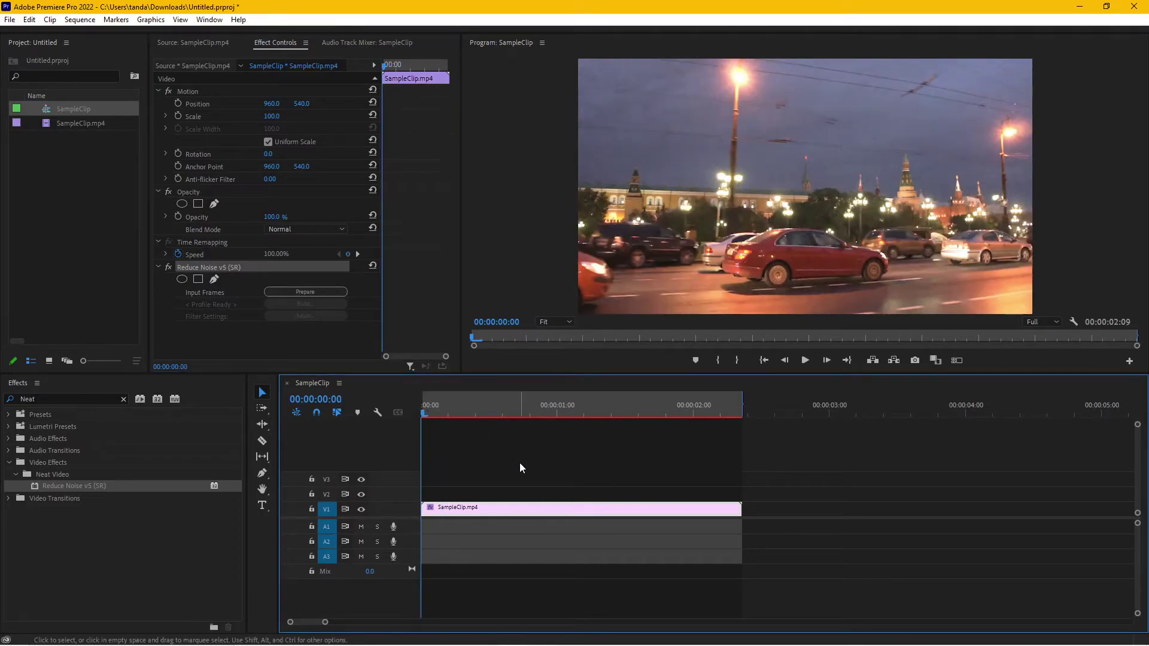
{"action": "key", "text": "space"}
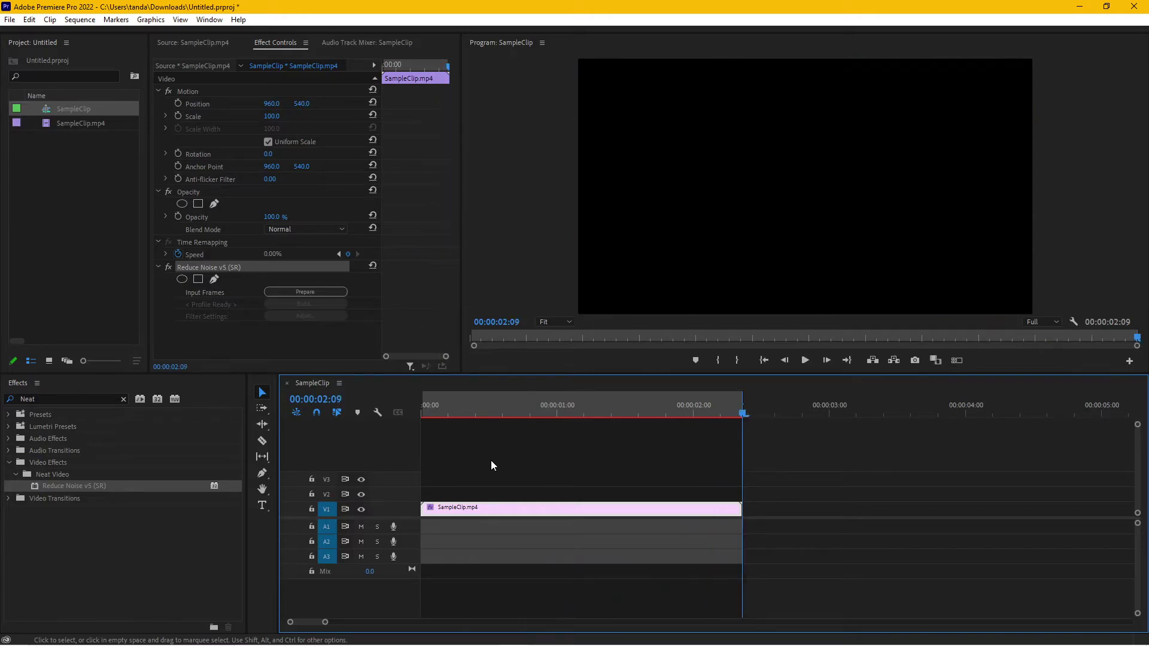
Replay the denoised clip, park the playhead at 00:00:00:18 and switch Reduce Noise off
{"action": "key", "text": "Home"}
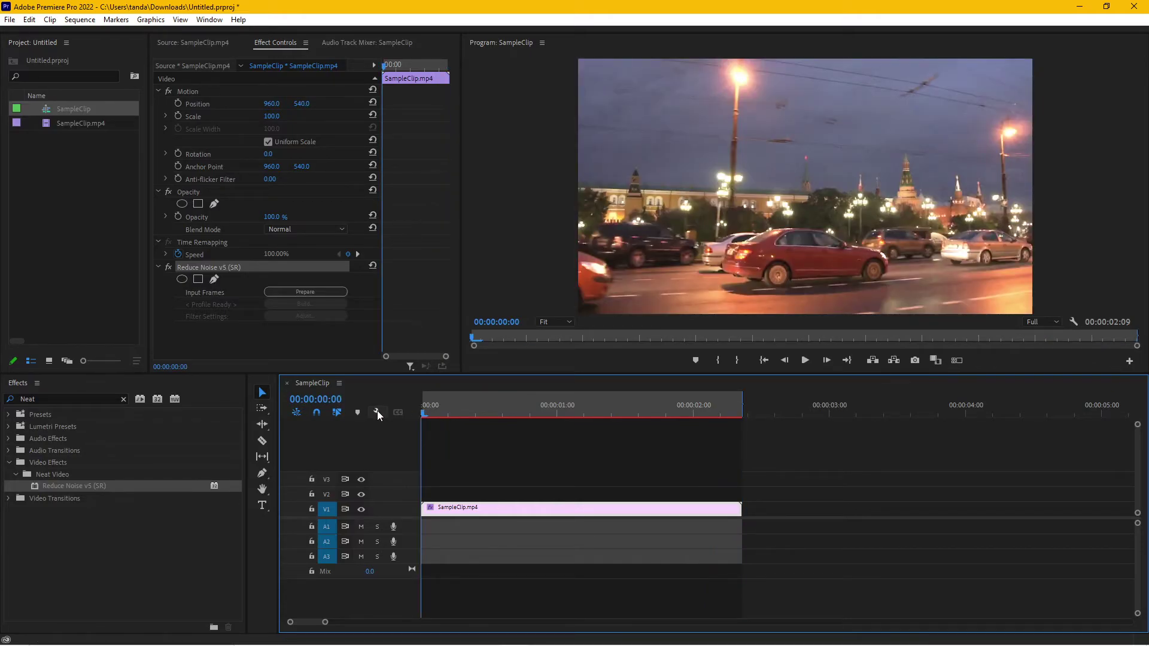
{"action": "key", "text": "space"}
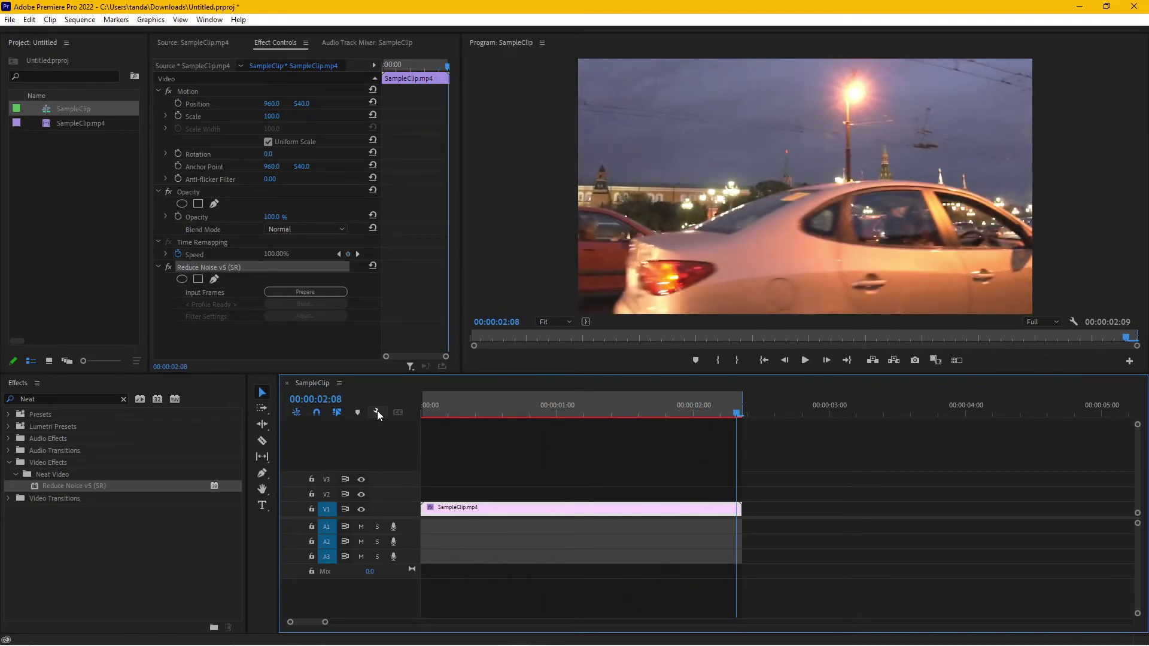
{"action": "key", "text": "space"}
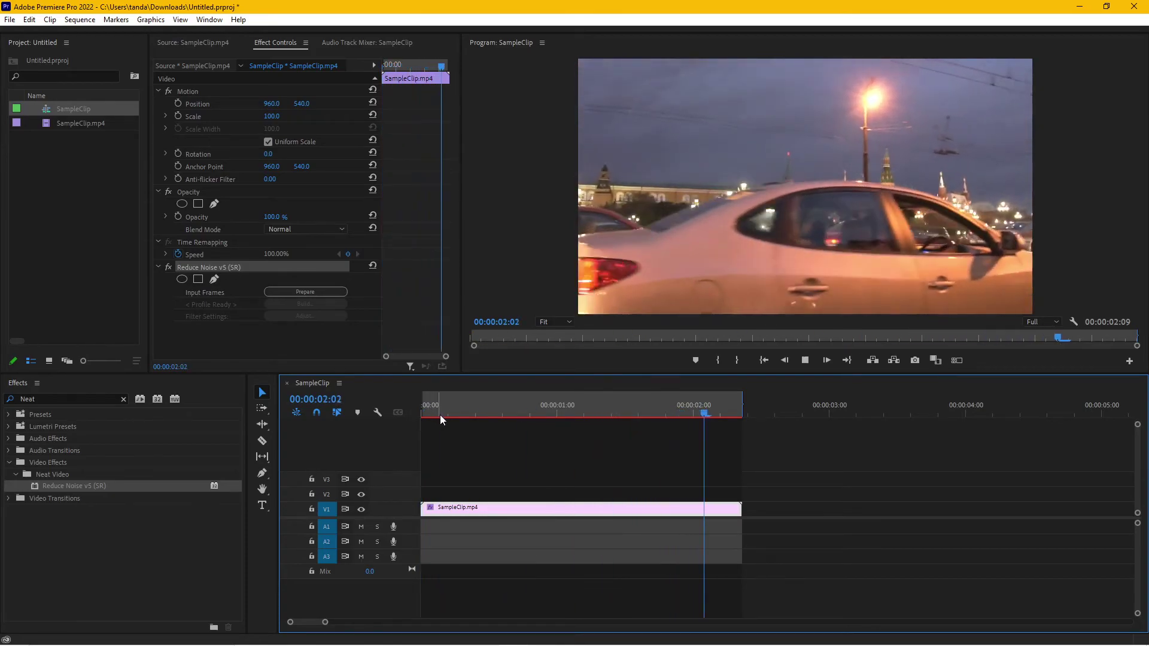
{"action": "left_click", "coordinate": [518, 409]}
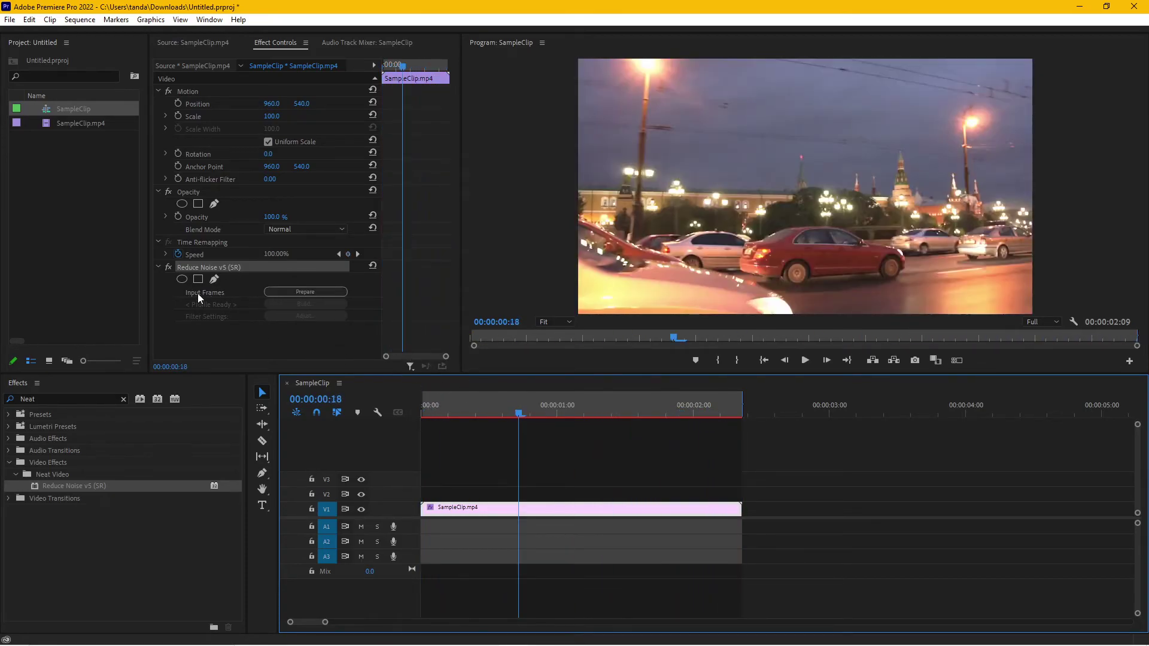
{"action": "left_click", "coordinate": [167, 266]}
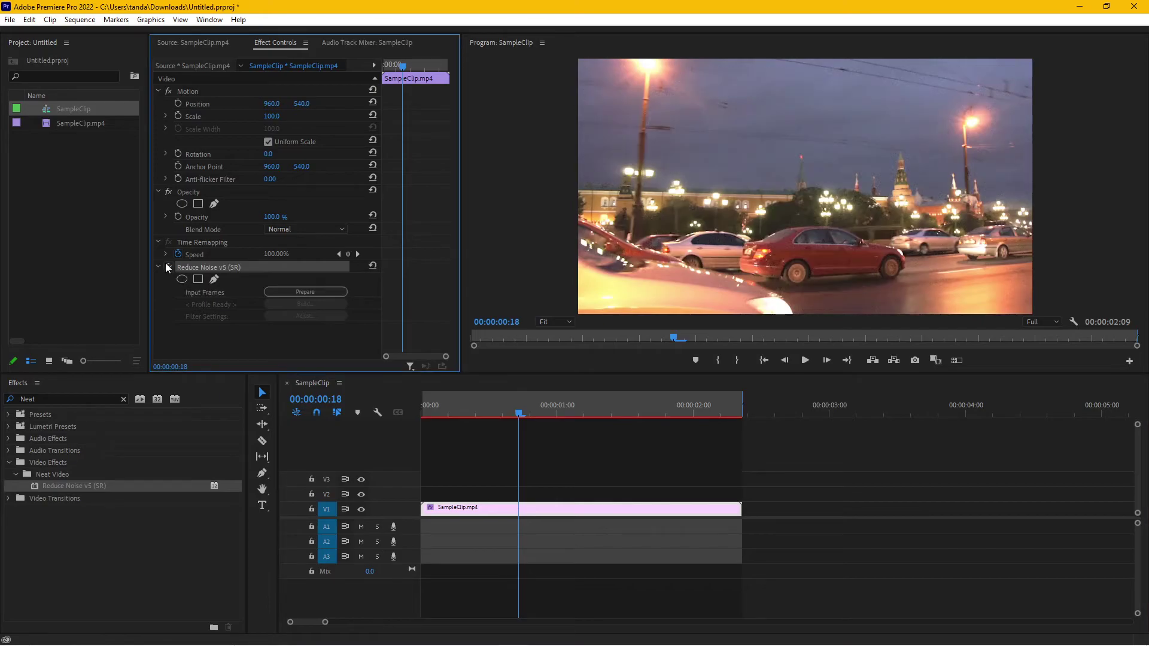
Compare frames with Reduce Noise v5 toggled off and on, leaving it on, with the Program monitor maximized
{"action": "left_click", "coordinate": [165, 263]}
{"action": "left_click", "coordinate": [165, 263]}
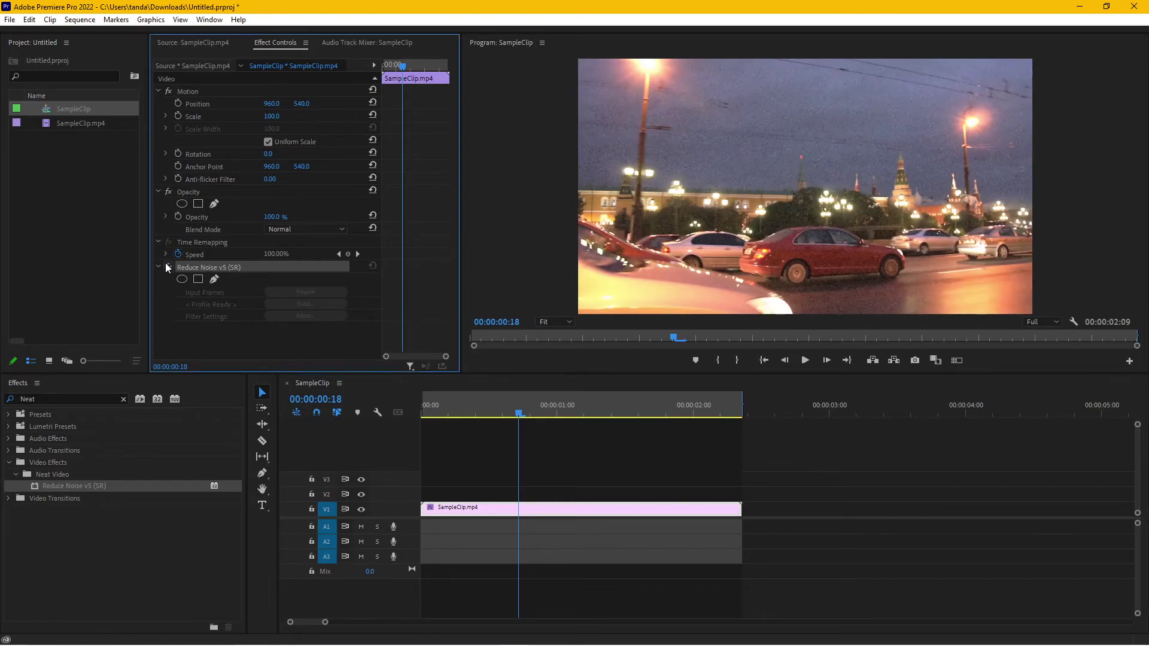
{"action": "left_click", "coordinate": [165, 263]}
{"action": "mouse_move", "coordinate": [543, 396]}
{"action": "left_mouse_down"}
{"action": "mouse_move", "coordinate": [446, 403]}
{"action": "mouse_move", "coordinate": [607, 386]}
{"action": "mouse_move", "coordinate": [506, 393]}
{"action": "left_mouse_up"}
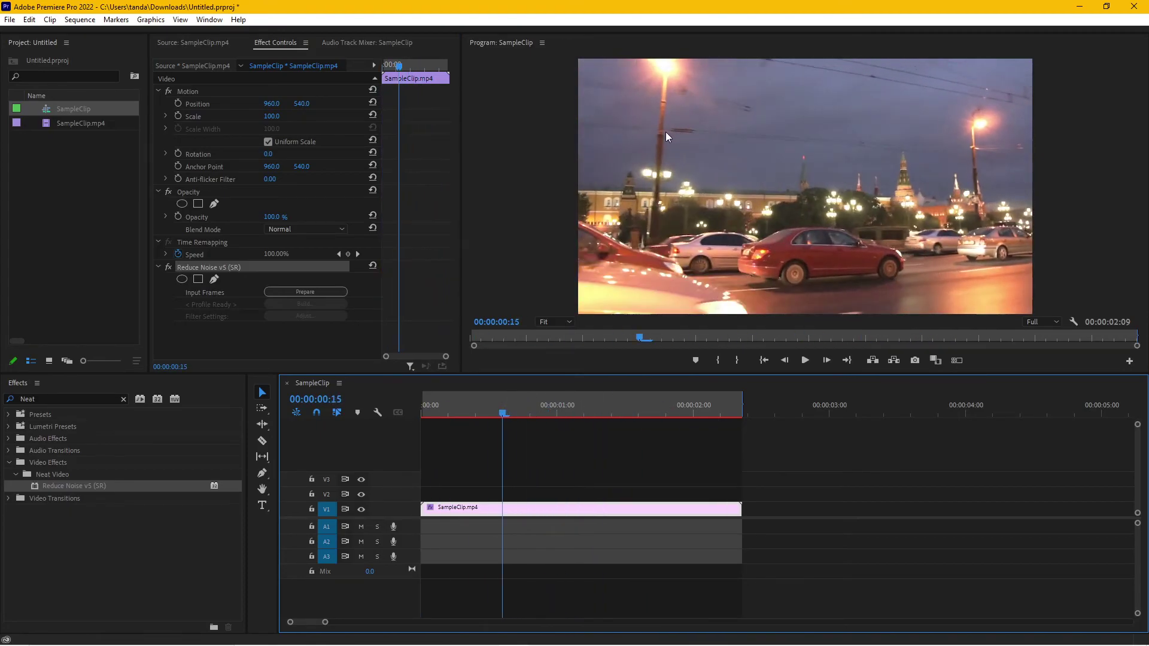
{"action": "key", "text": "grave"}
Scrub the full-frame denoised clip, restore the multi-panel workspace, and switch to OBS Studio
{"action": "mouse_move", "coordinate": [344, 600]}
{"action": "left_mouse_down"}
{"action": "mouse_move", "coordinate": [696, 556]}
{"action": "mouse_move", "coordinate": [650, 542]}
{"action": "mouse_move", "coordinate": [676, 138]}
{"action": "left_mouse_up"}
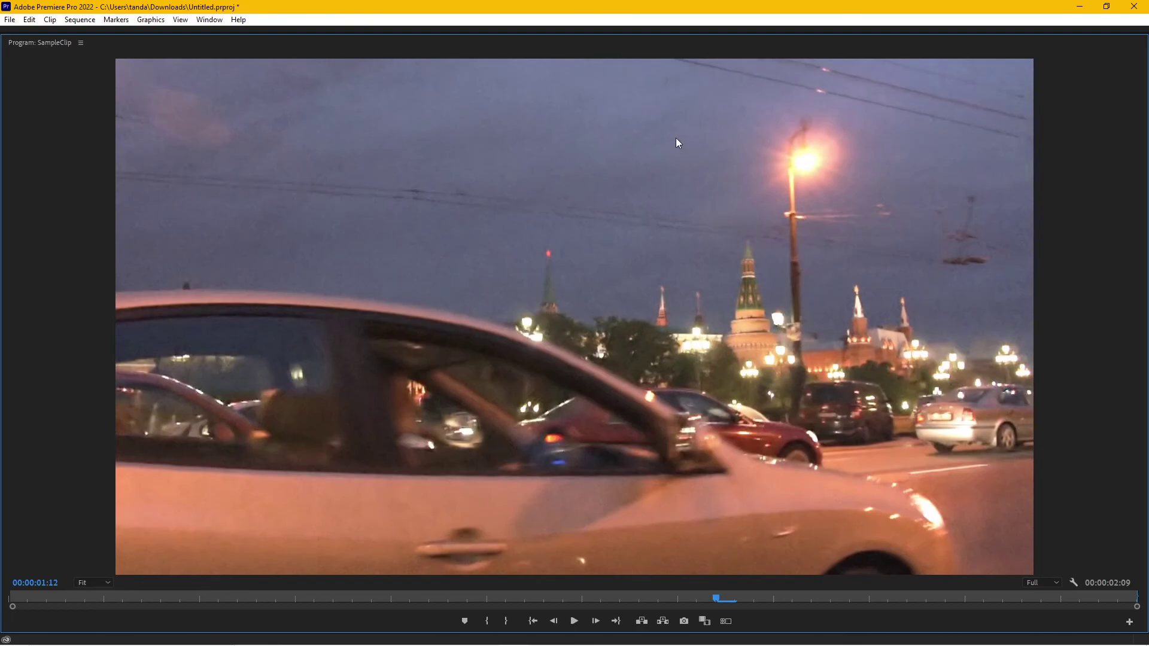
{"action": "key", "text": "grave"}
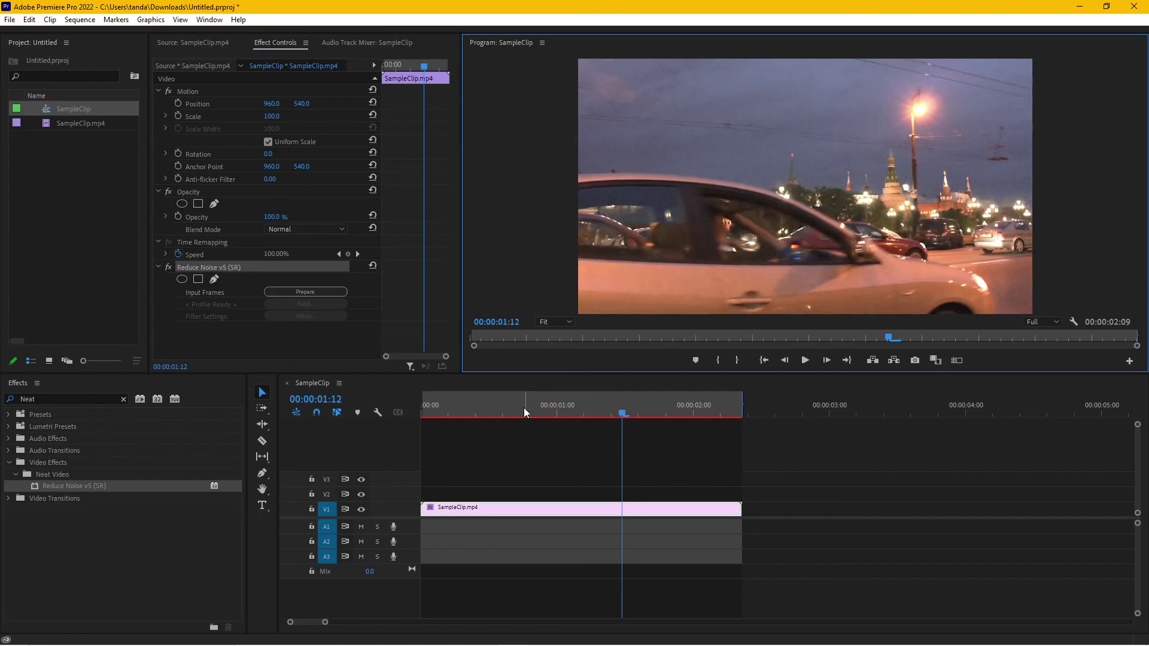
{"action": "key", "text": "alt+Tab"}
{"action": "key", "text": "alt+Tab"}
{"action": "key", "text": "alt+Tab"}
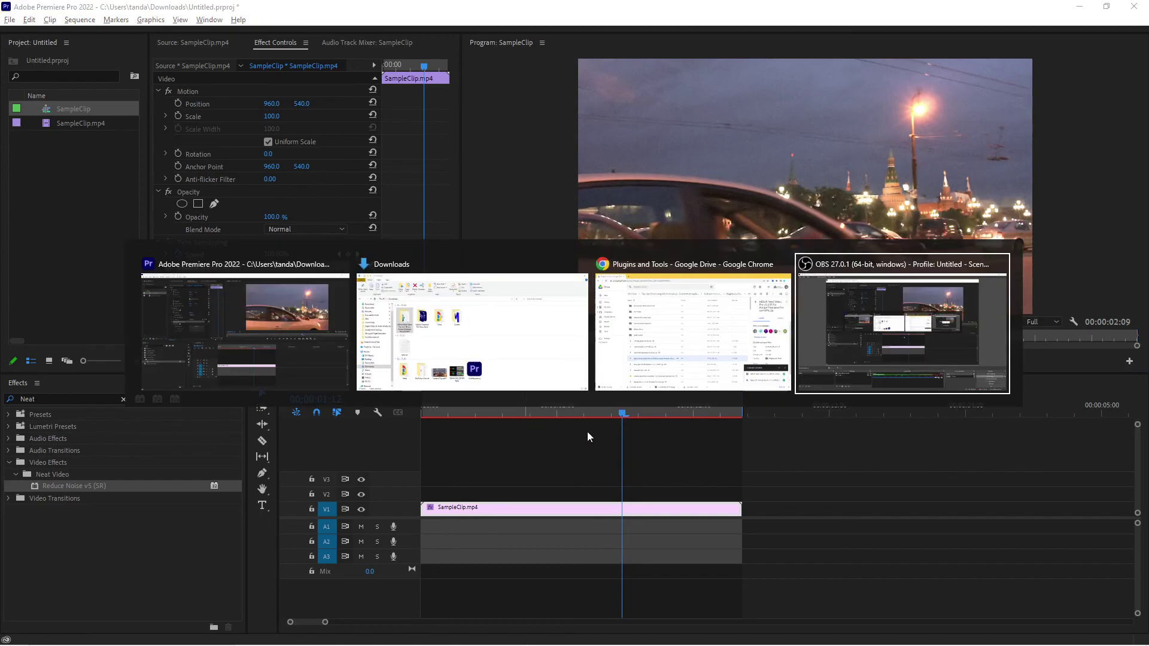